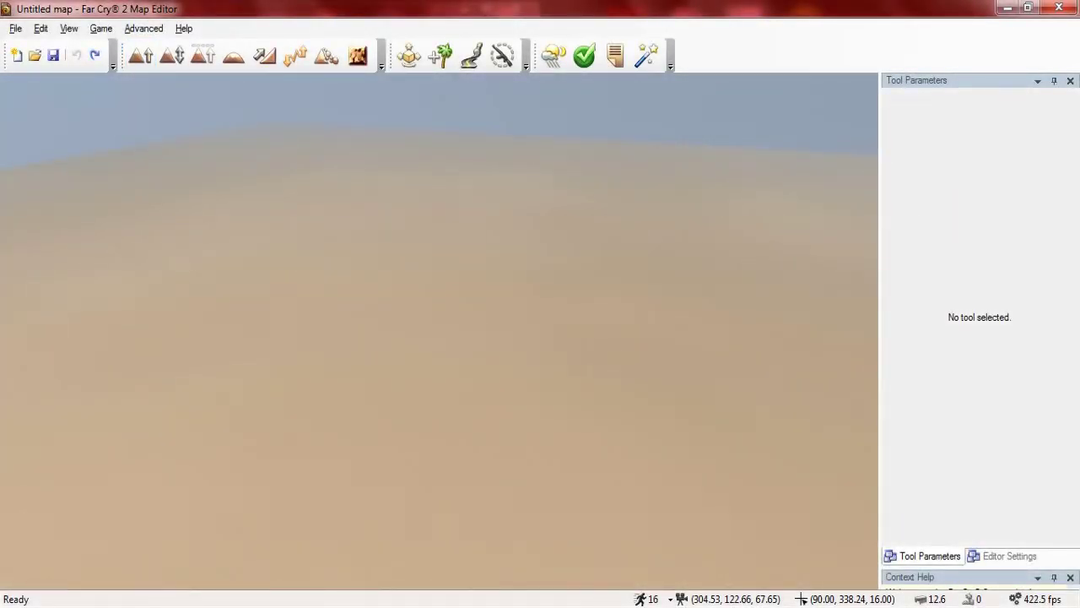
- Raise a pair of connected hills on the flat desert with the Terrain Bump tool
click(142, 59)
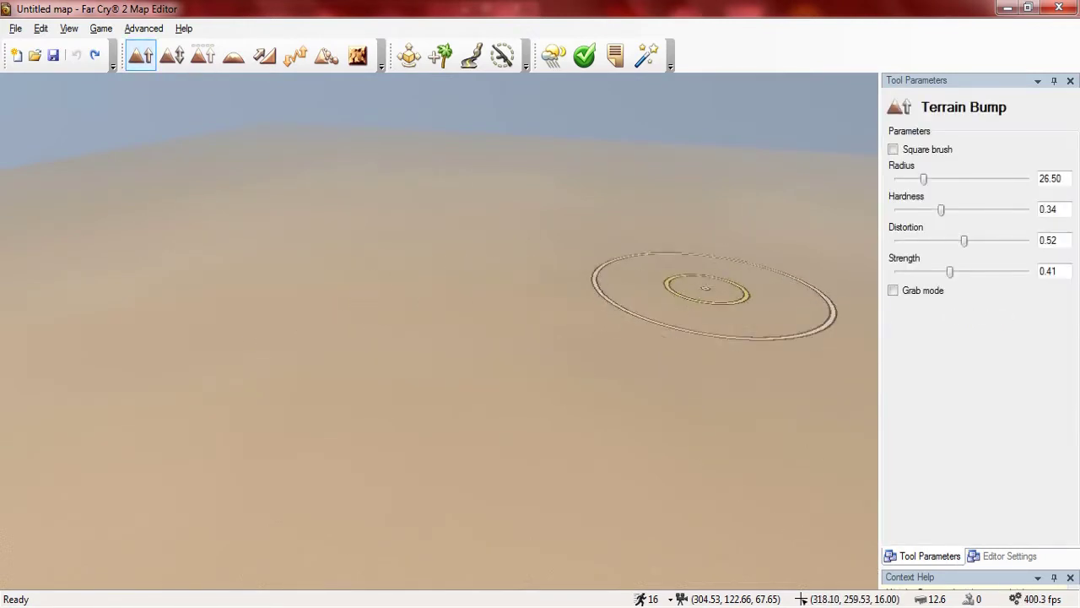
mouse_move(700, 287)
mouse_down()
mouse_move(667, 241)
mouse_move(506, 265)
mouse_move(446, 241)
mouse_move(325, 241)
mouse_up()
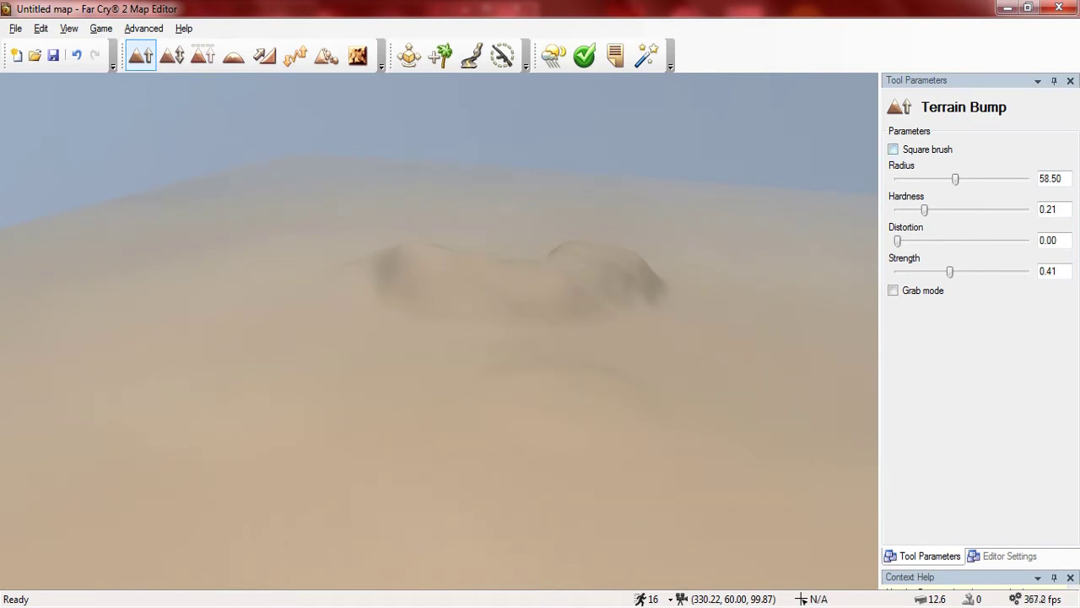
- Switch the bump brush to a square shape and set its radius to 41.00
click(892, 149)
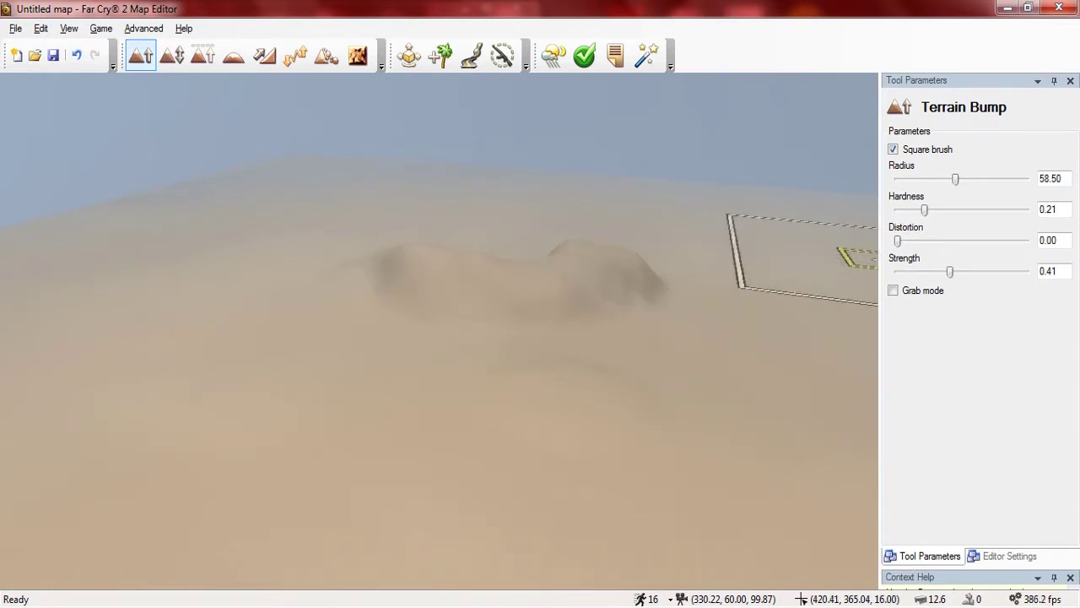
drag(955, 178, 938, 178)
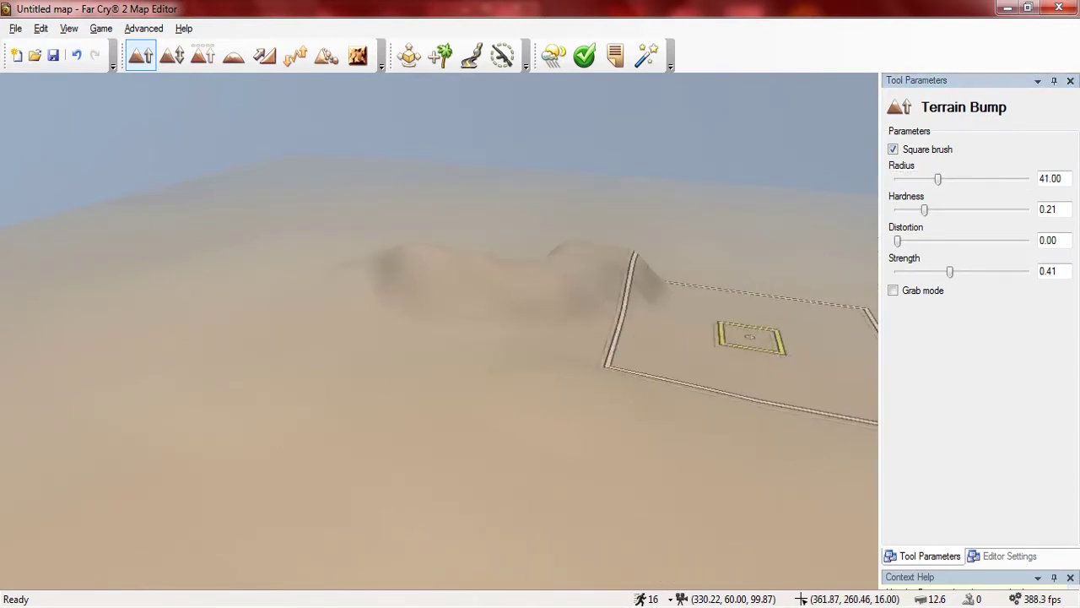
right_drag(540, 355, 472, 359)
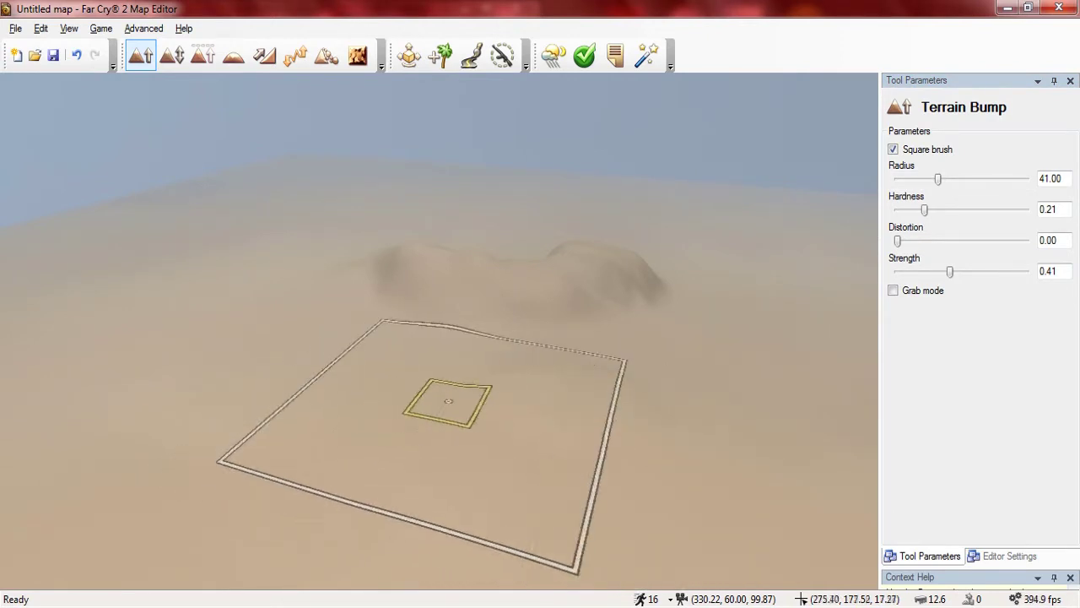
- Set the brush hardness to 1.00, raise a steep square block in front of the hills, and undo it
drag(924, 209, 1022, 209)
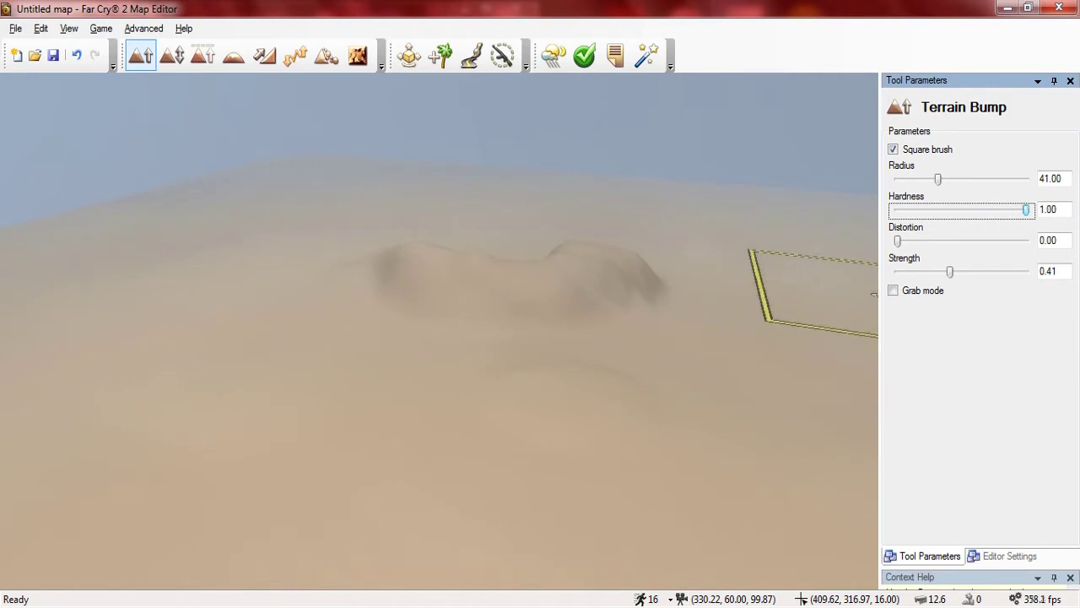
mouse_move(554, 433)
mouse_down()
mouse_move(545, 386)
mouse_move(560, 296)
mouse_up()
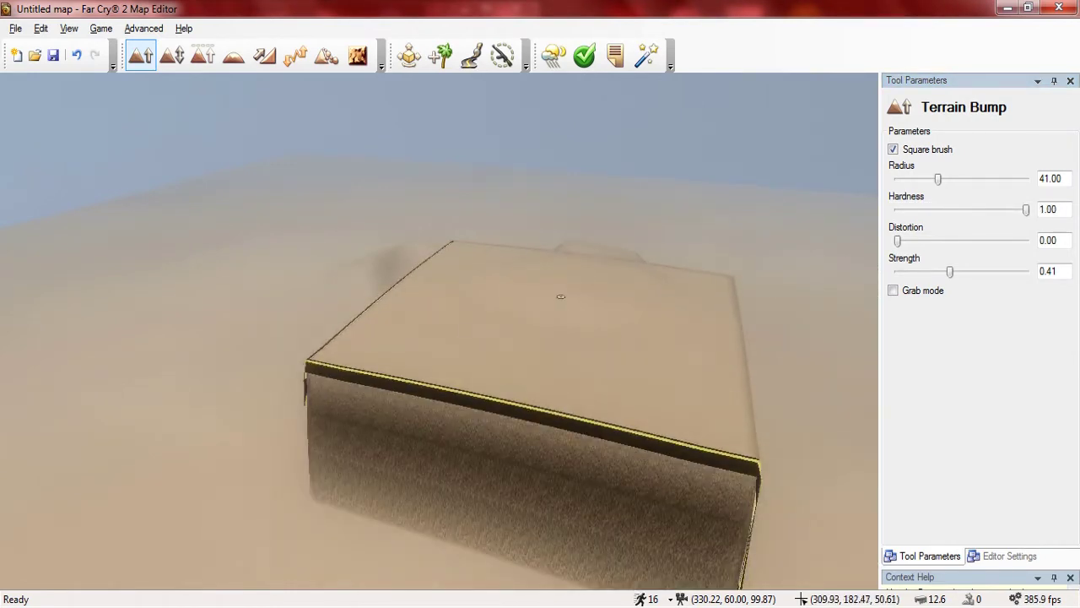
key(ctrl+z)
- Set the hardness to 0.01, try a soft square bump and undo it, and return to the round brush
drag(1026, 210, 897, 209)
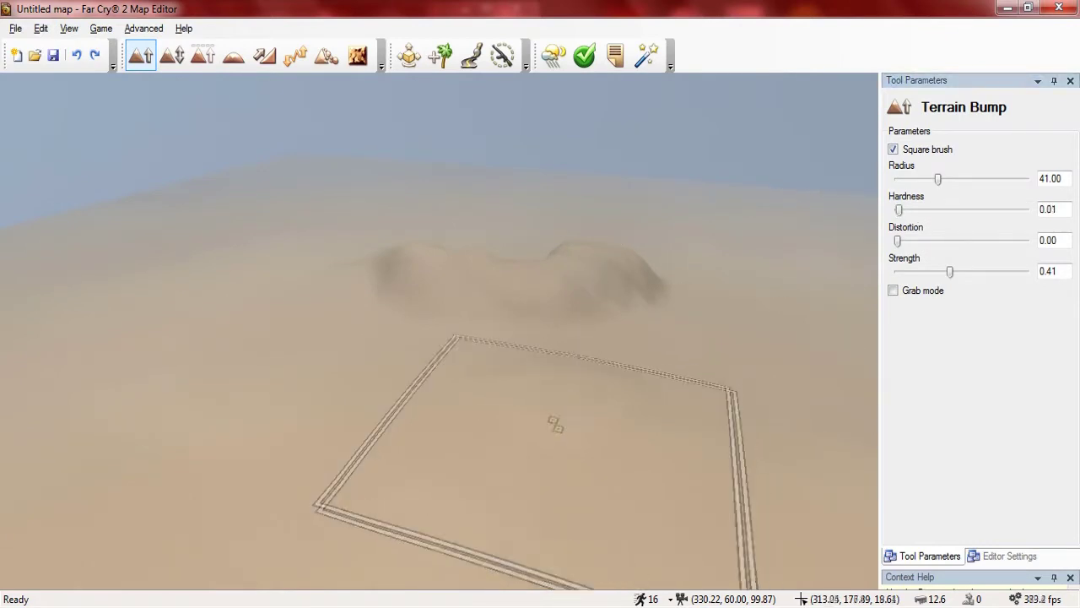
drag(559, 347, 656, 261)
key(ctrl+z)
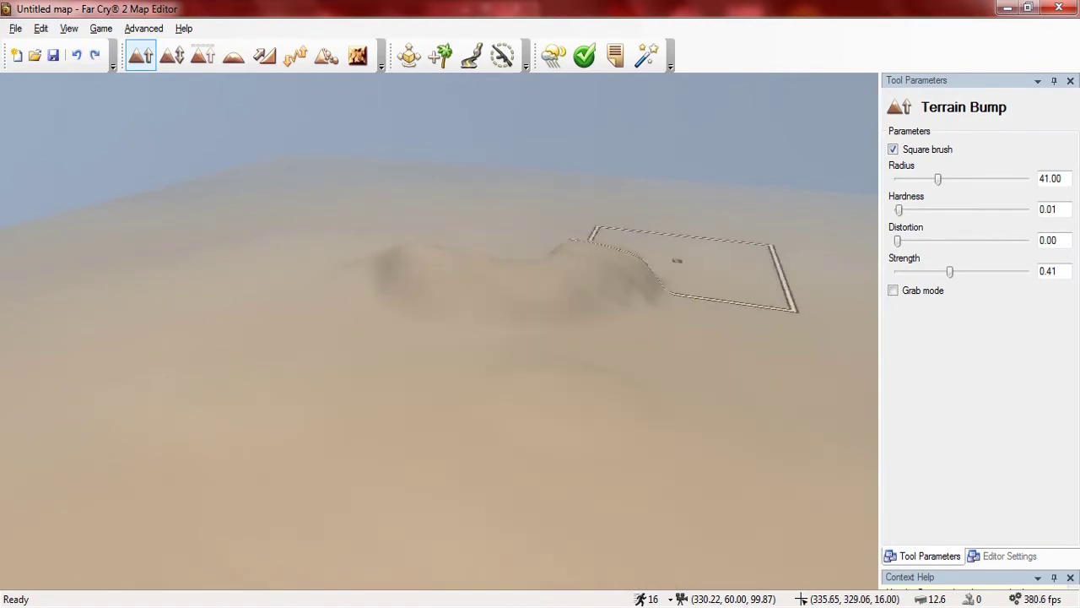
click(893, 148)
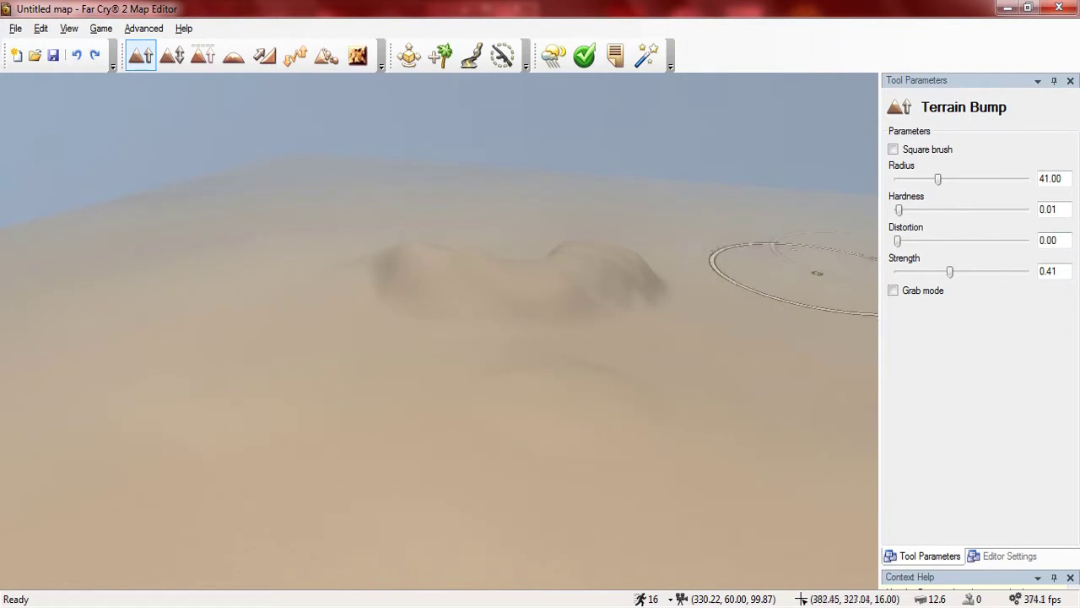
- Set the brush distortion to 0.55 and raise a large hill in front of the existing ones
drag(898, 241, 922, 241)
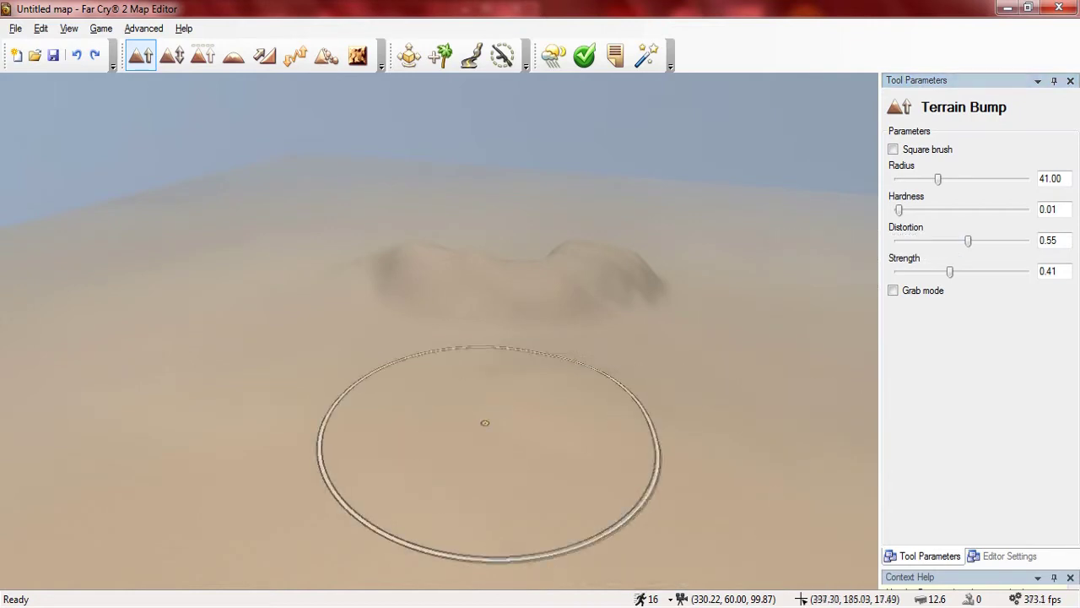
mouse_move(484, 420)
mouse_down()
mouse_move(509, 407)
mouse_move(514, 312)
mouse_move(322, 302)
mouse_up()
right_drag(321, 302, 367, 308)
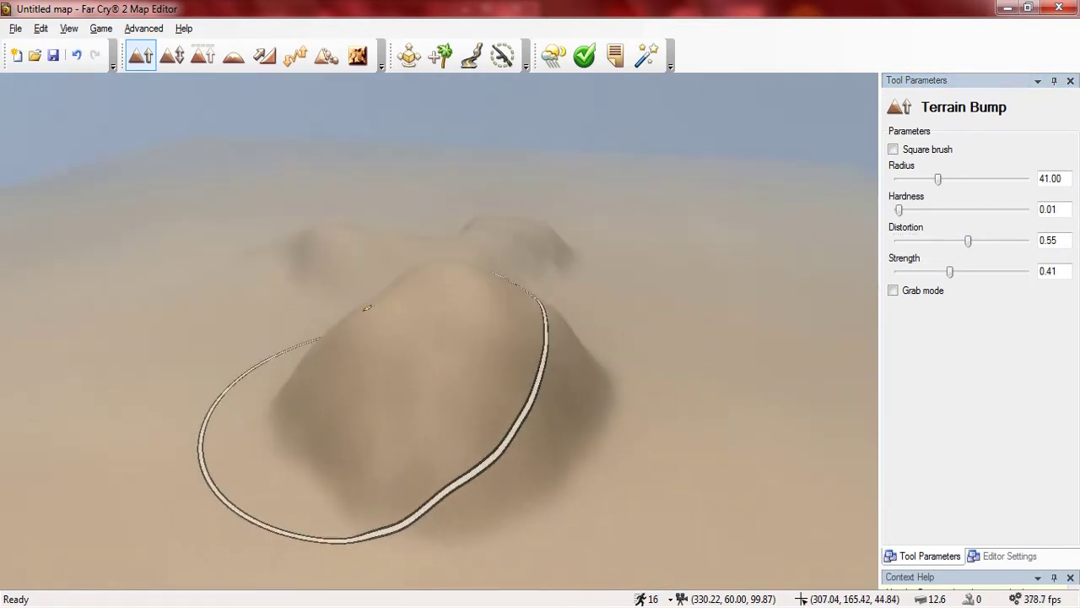
- Set the brush distortion to 1.00 and raise another bump beside the new hill
drag(968, 242, 966, 241)
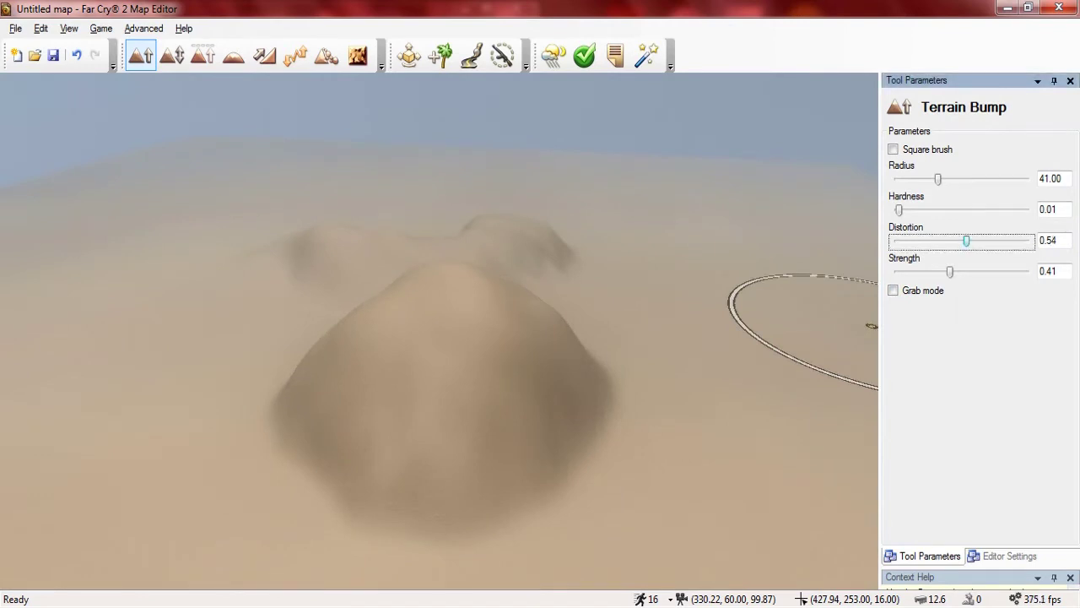
right_drag(472, 456, 810, 479)
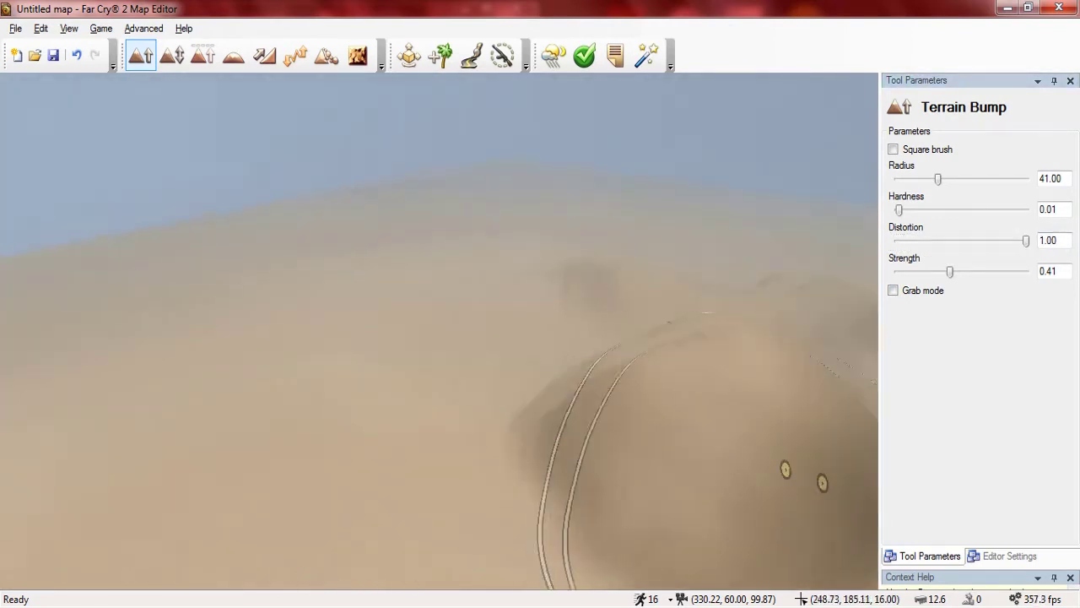
mouse_move(346, 373)
mouse_down()
mouse_move(374, 391)
mouse_move(374, 270)
mouse_move(442, 251)
mouse_up()
mouse_move(405, 291)
right_down()
mouse_move(386, 253)
mouse_move(337, 215)
mouse_move(203, 160)
mouse_move(582, 278)
mouse_move(439, 329)
mouse_move(760, 312)
mouse_move(455, 291)
right_up()
- Inspect the distorted hill up close and undo the last two terrain bumps
key(w)
key(d)
mouse_move(2, 285)
right_down()
mouse_move(181, 195)
mouse_move(183, 140)
mouse_move(363, 207)
mouse_move(152, 118)
mouse_move(388, 72)
right_up()
key(s)
key(ctrl+z)
key(ctrl+z)
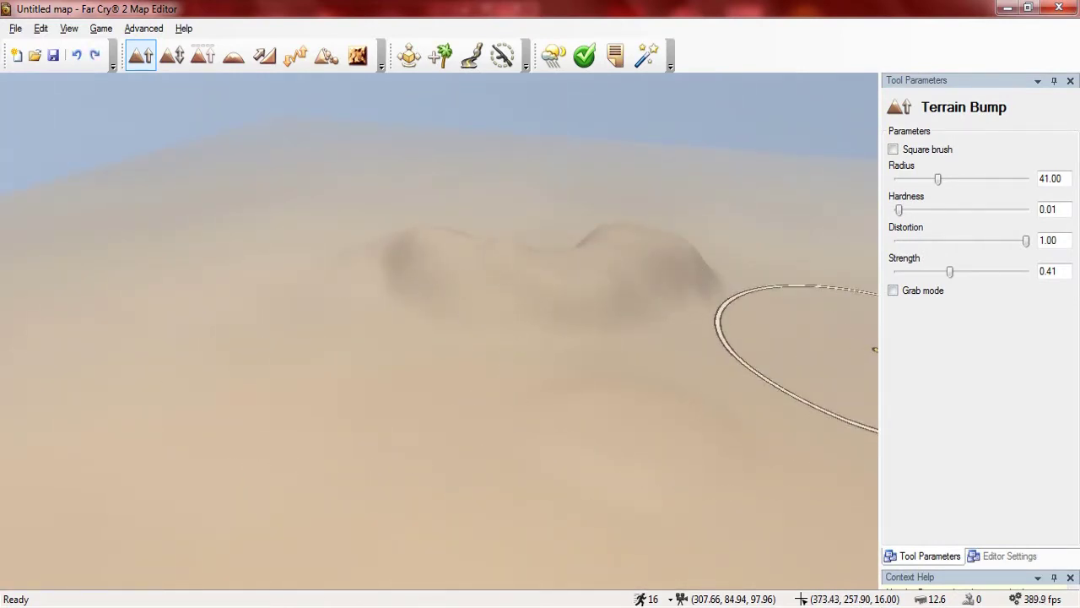
right_drag(679, 317, 869, 338)
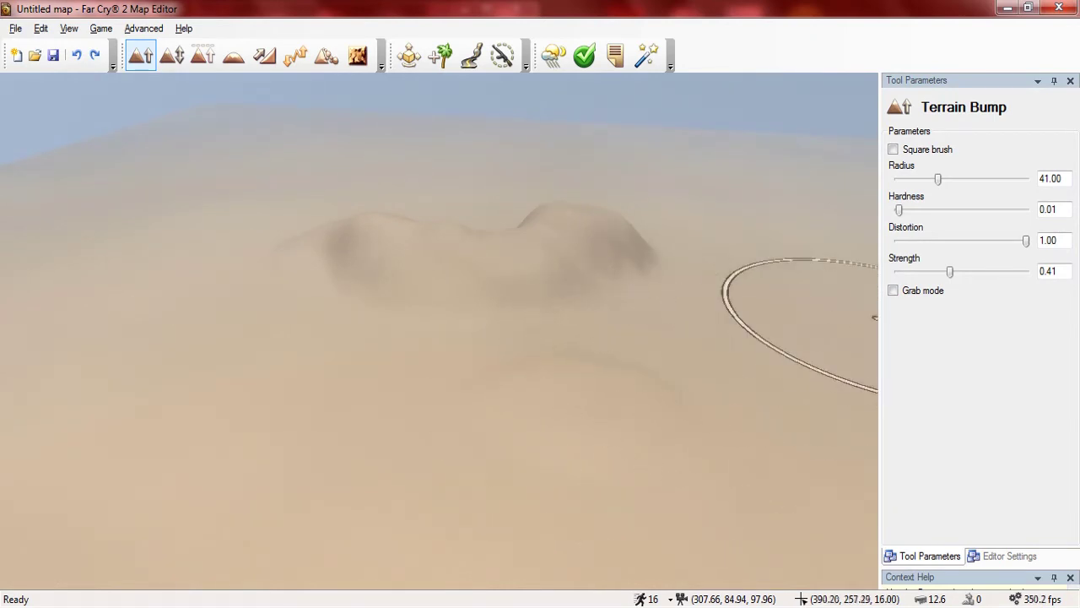
- Try the bump strength at 0.00, set it to 0.16, and raise a low mound in front of the hills
drag(949, 271, 896, 271)
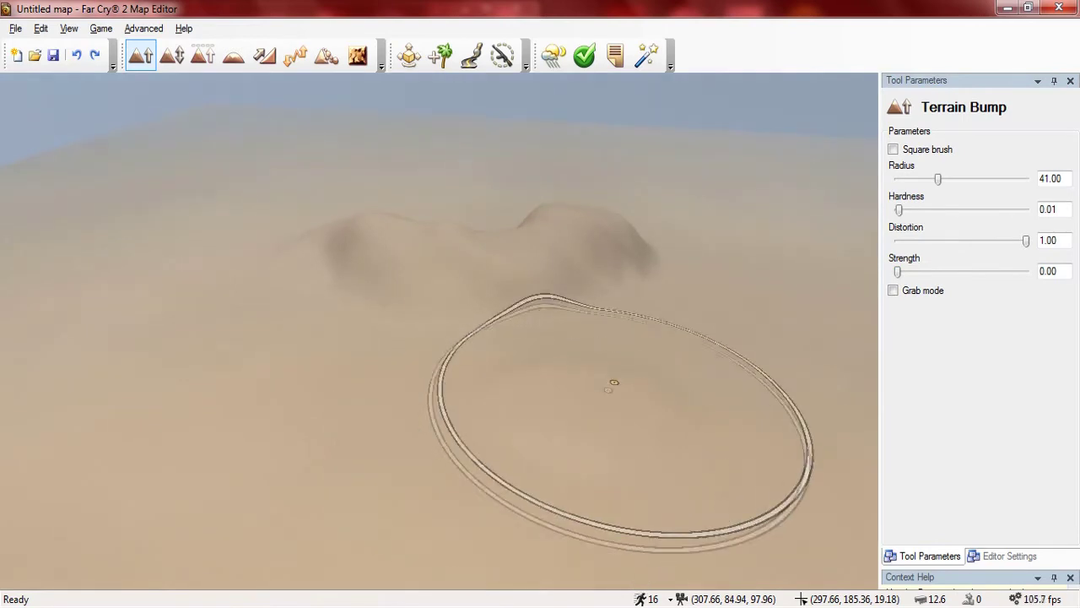
drag(898, 270, 917, 271)
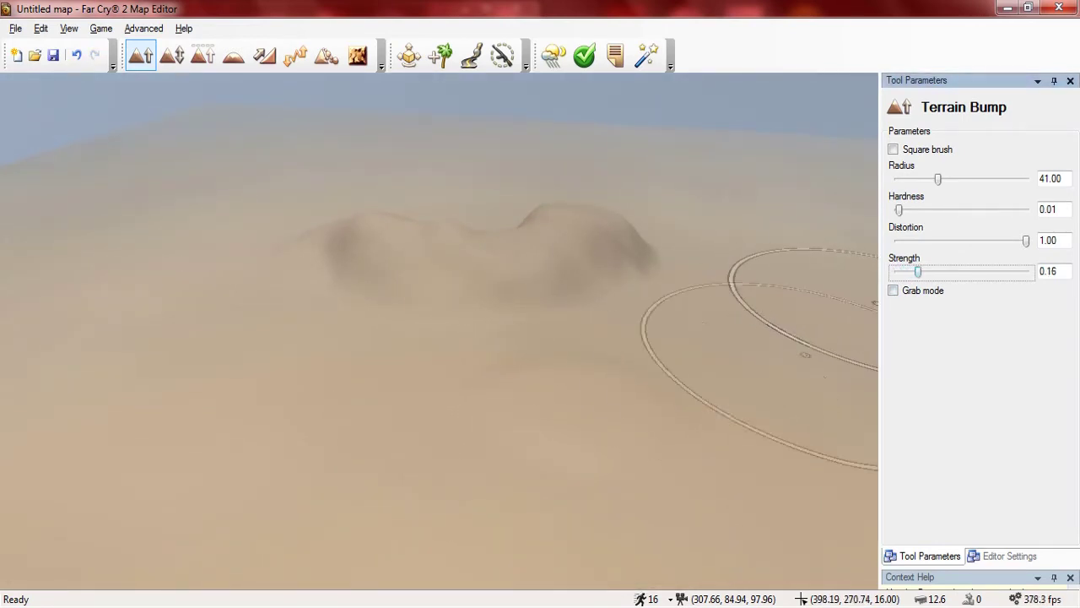
drag(658, 399, 680, 359)
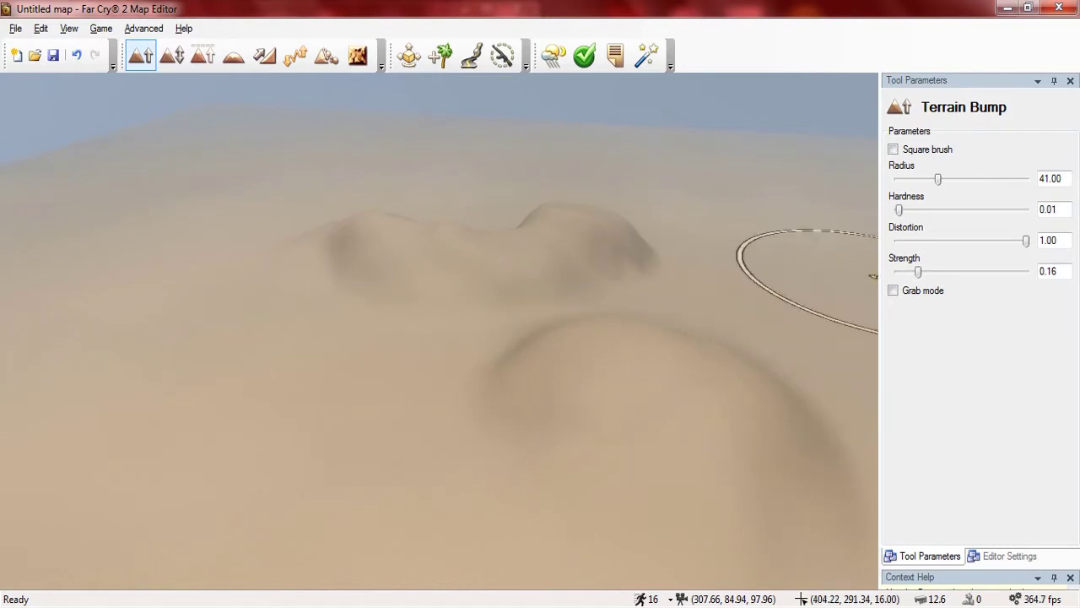
- Set the bump strength to 1.00 and raise a tall hill with a lower shoulder beside the mound
drag(917, 271, 1026, 271)
mouse_move(385, 376)
mouse_down()
mouse_move(353, 339)
mouse_move(348, 287)
mouse_move(402, 248)
mouse_move(489, 244)
mouse_move(482, 230)
mouse_up()
scroll(439, 199, down, 7)
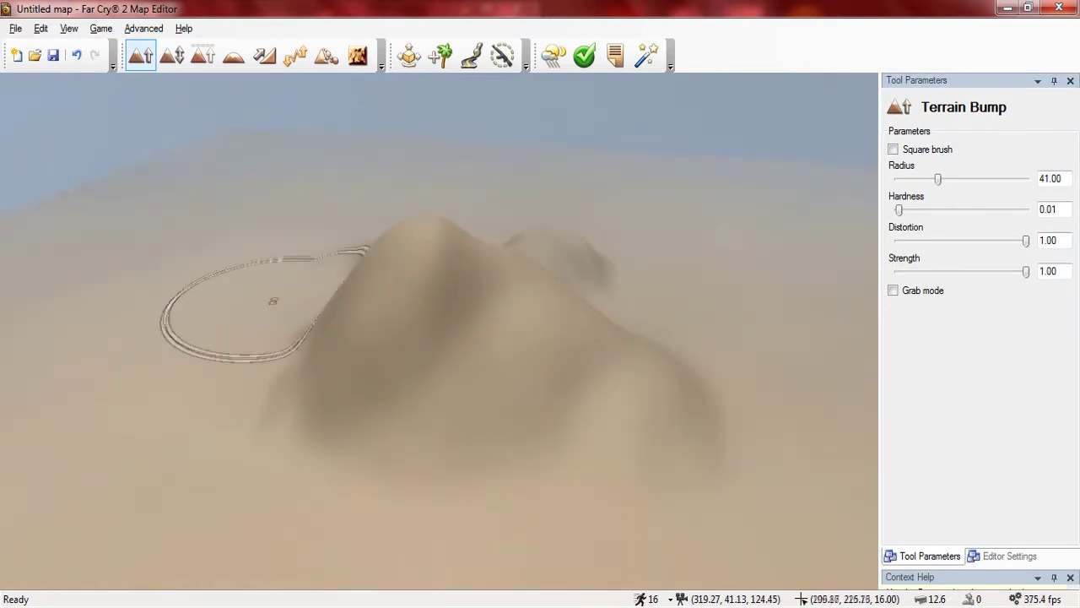
mouse_move(273, 300)
mouse_down()
mouse_move(244, 307)
mouse_move(279, 294)
mouse_move(281, 267)
mouse_up()
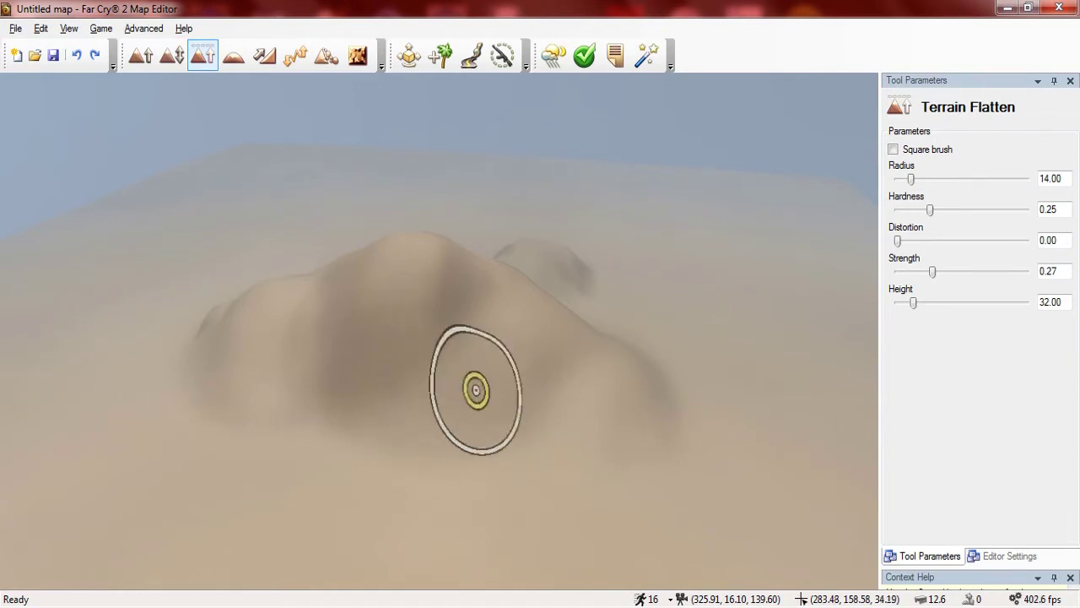
- Flatten a ledge into the front of the tall hill with Terrain Flatten at radius 14.00 and height 32.00
mouse_move(475, 381)
mouse_down()
mouse_move(444, 359)
mouse_move(412, 306)
mouse_move(412, 361)
mouse_move(460, 380)
mouse_move(509, 304)
mouse_move(562, 382)
mouse_move(528, 436)
mouse_move(477, 465)
mouse_move(482, 418)
mouse_move(507, 418)
mouse_up()
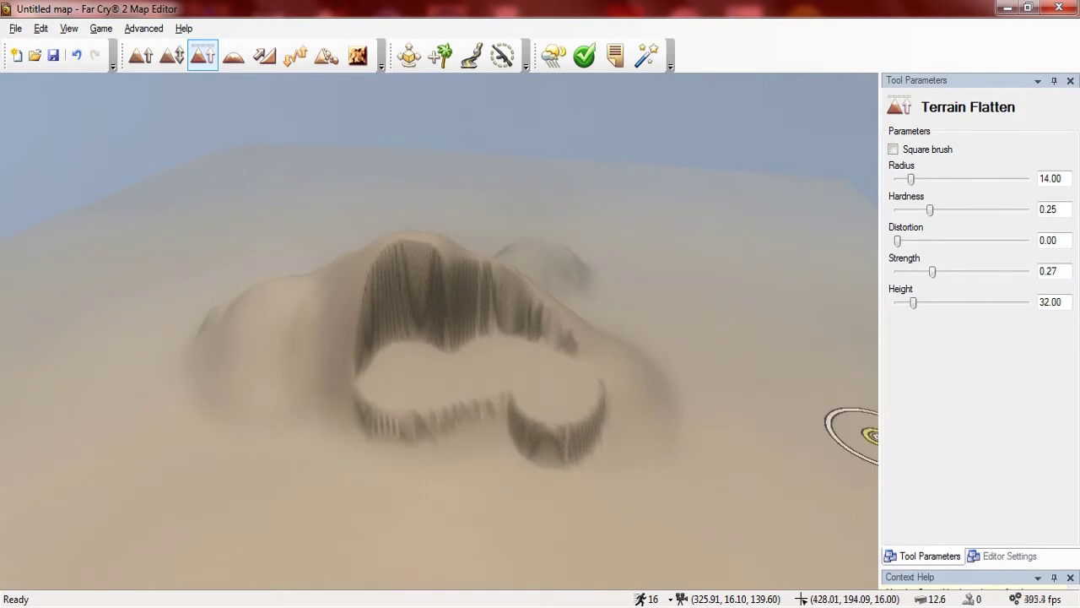
- Set the flatten height to 131.74 and raise a towering flat-topped wall in front of the hill
drag(913, 302, 933, 302)
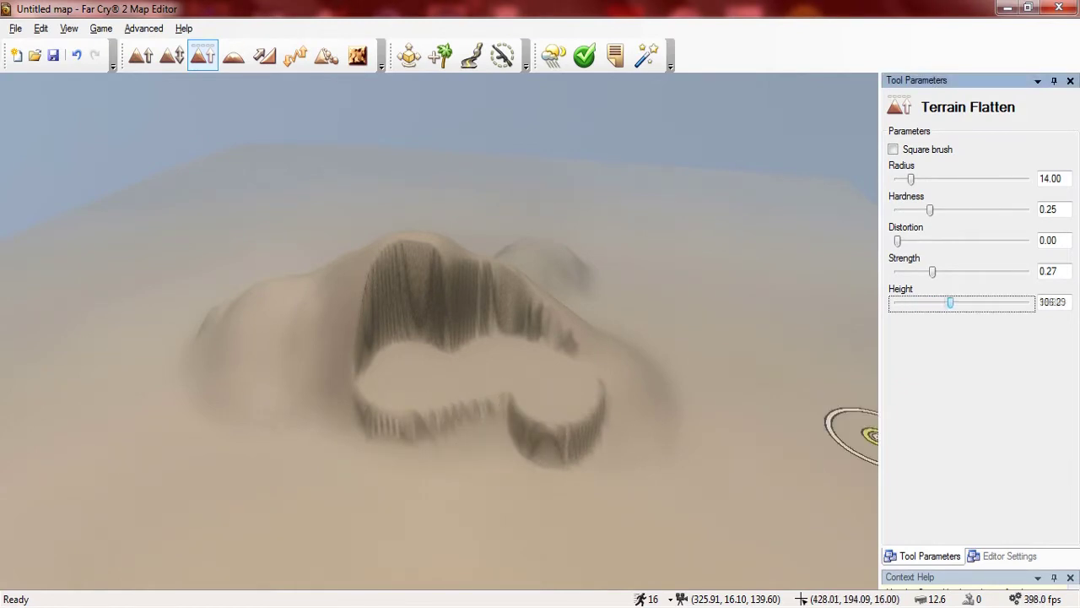
scroll(557, 473, down, 3)
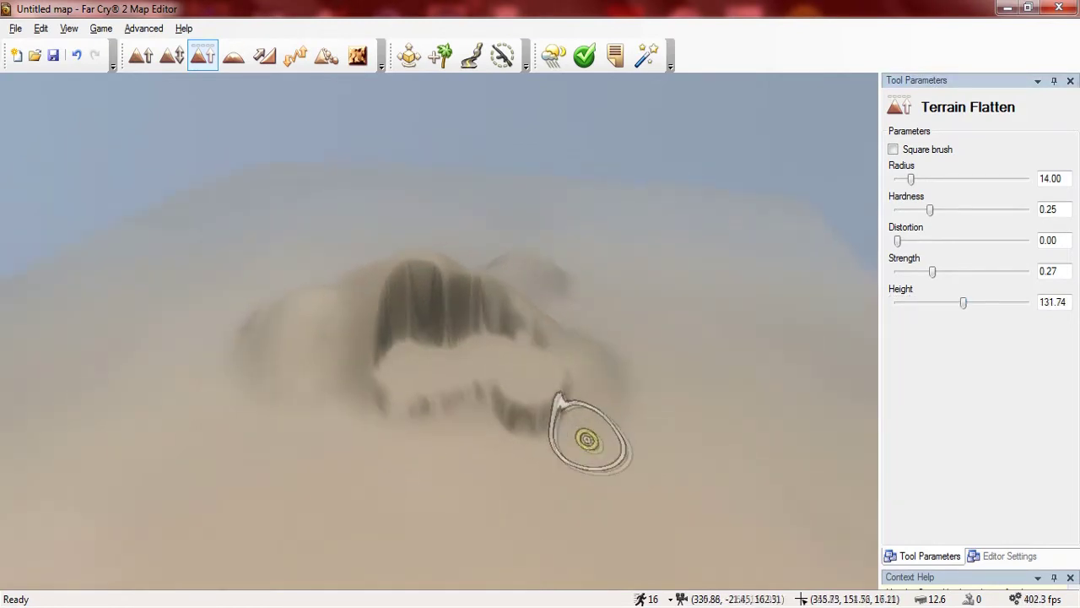
mouse_move(588, 454)
mouse_down()
mouse_move(619, 462)
mouse_move(472, 498)
mouse_move(569, 158)
mouse_up()
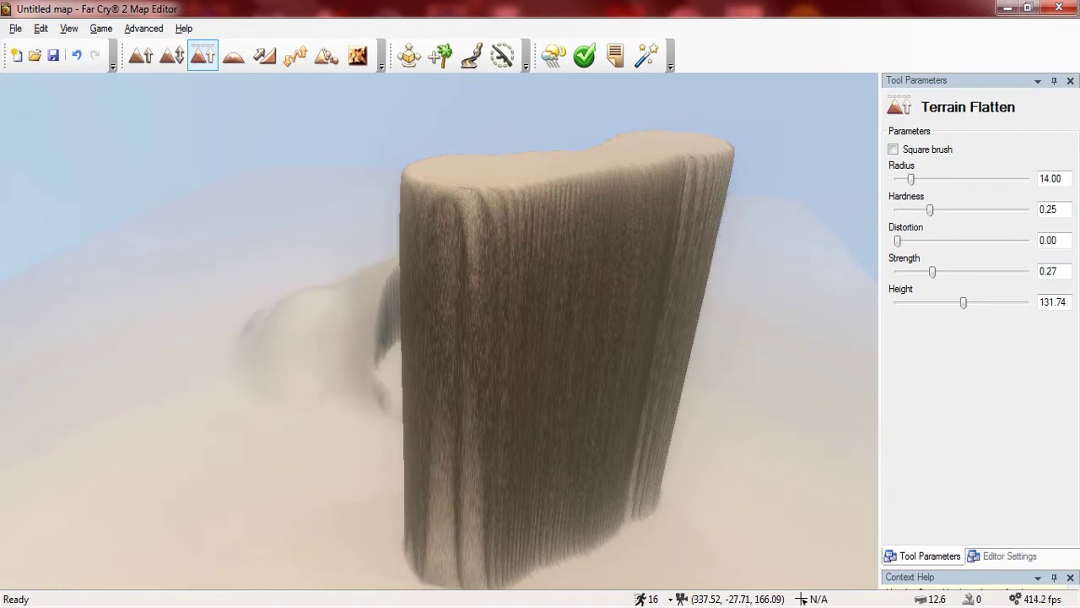
- Set the flatten height to 77.84, undo the towering wall, and try flattening the ledge at the new height
drag(964, 303, 947, 302)
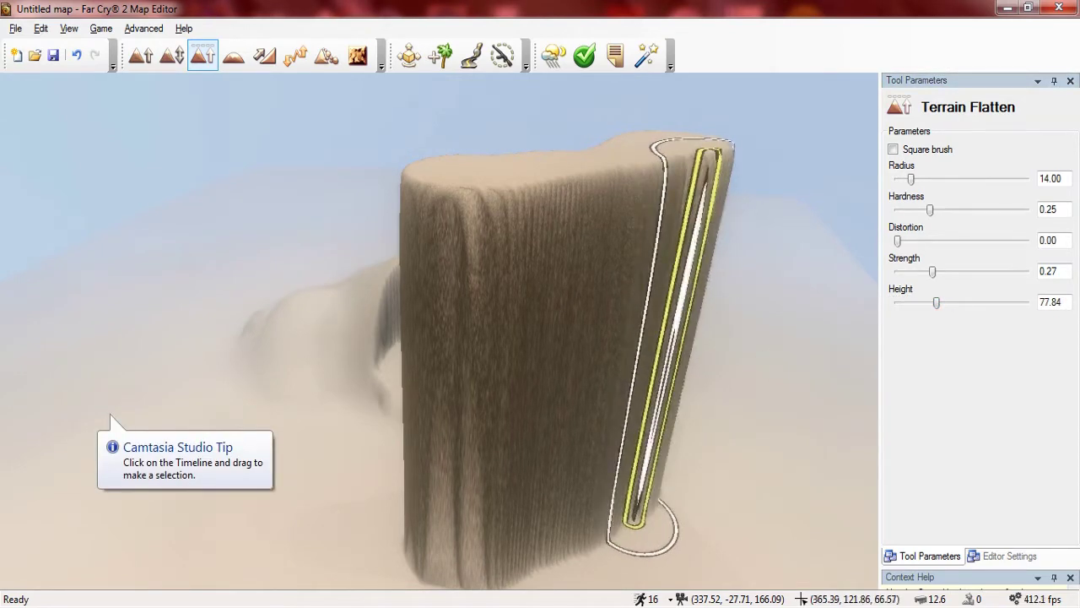
key(ctrl+z)
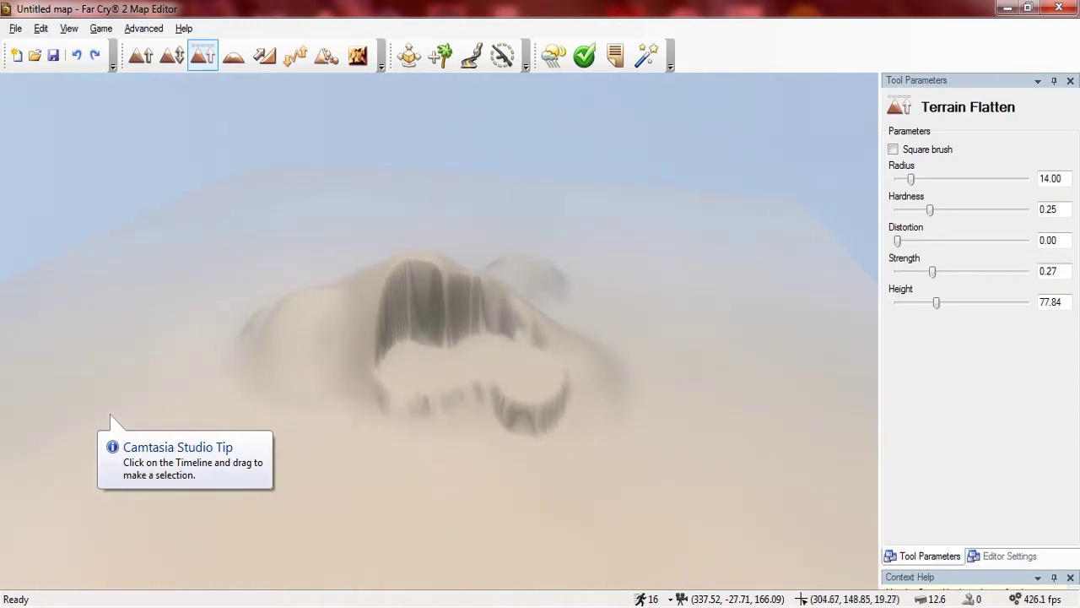
scroll(466, 411, up, 5)
scroll(453, 426, down, 3)
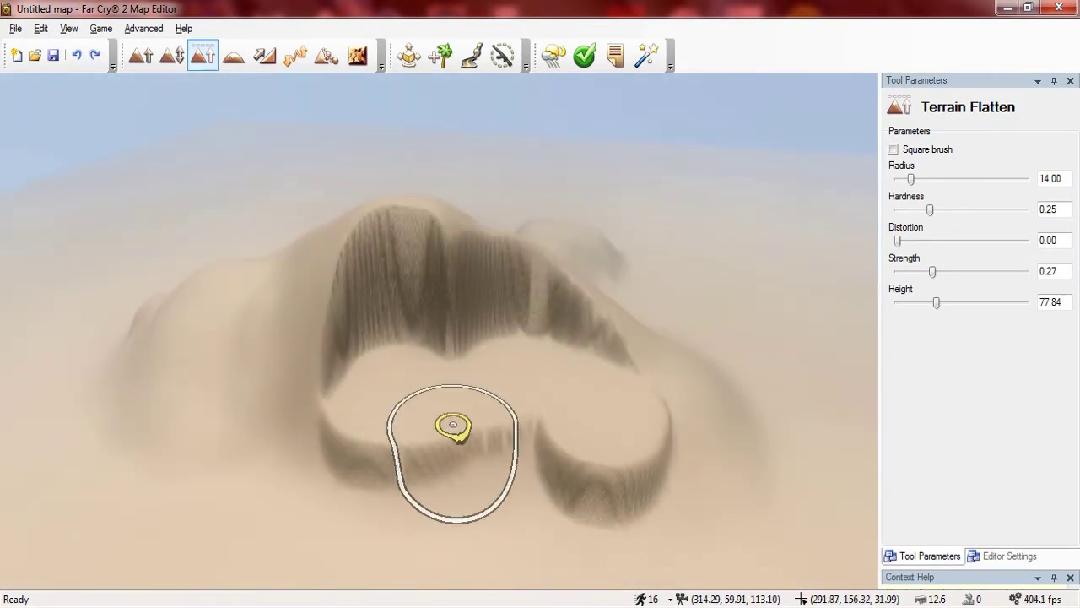
drag(453, 426, 432, 392)
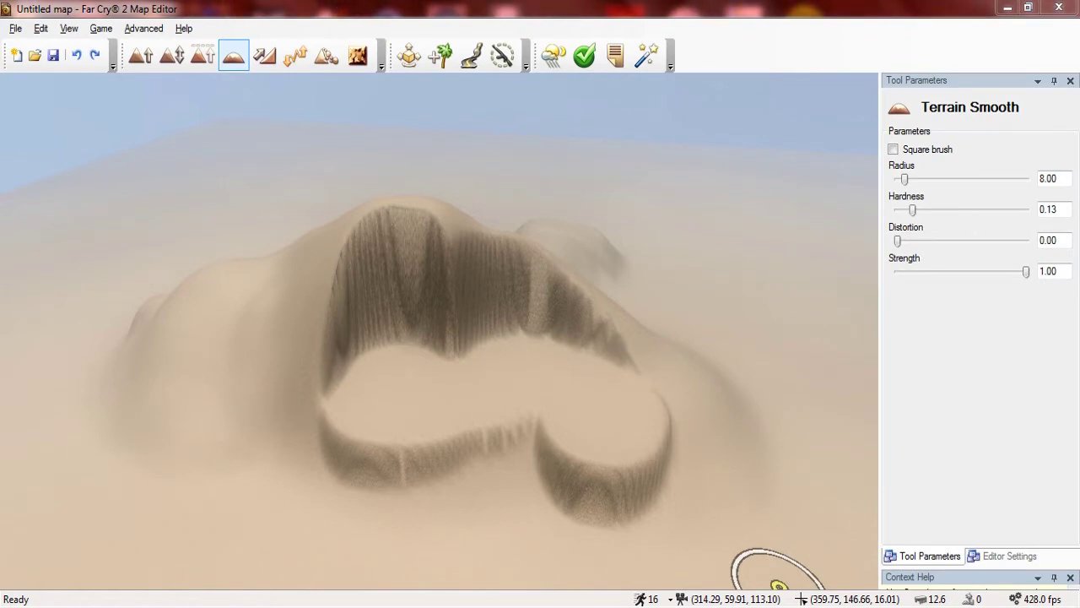
- Soften the hill's steep cliff face and the ledge edges with Terrain Smooth at radius 8.00 and strength 1.00
mouse_move(438, 363)
mouse_down()
mouse_move(366, 315)
mouse_move(350, 329)
mouse_move(349, 362)
mouse_move(436, 290)
mouse_move(379, 337)
mouse_move(356, 325)
mouse_move(429, 265)
mouse_move(506, 352)
mouse_move(468, 284)
mouse_up()
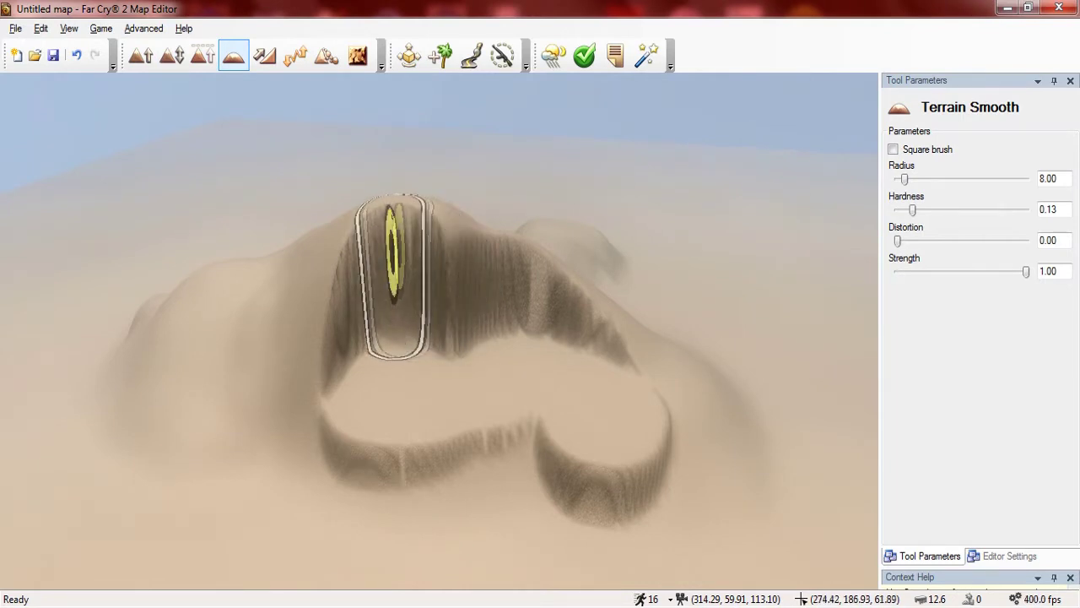
mouse_move(400, 295)
mouse_down()
mouse_move(386, 234)
mouse_move(371, 380)
mouse_move(350, 303)
mouse_move(420, 251)
mouse_move(477, 344)
mouse_move(540, 296)
mouse_move(545, 441)
mouse_move(561, 483)
mouse_move(605, 498)
mouse_move(461, 448)
mouse_move(386, 480)
mouse_move(343, 470)
mouse_move(578, 472)
mouse_move(636, 436)
mouse_move(632, 427)
mouse_up()
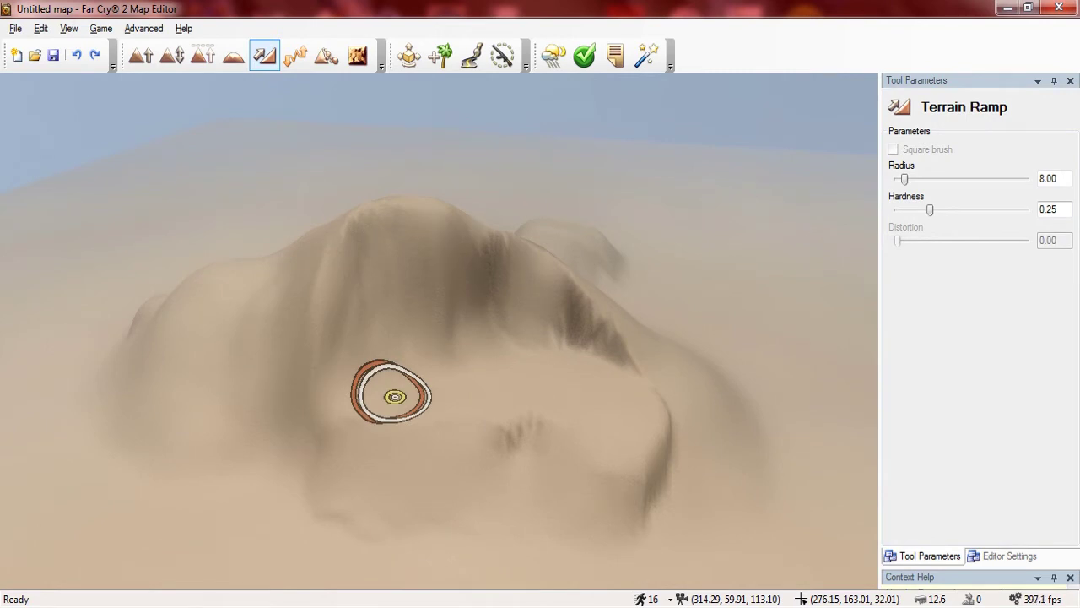
- Build a ramp from the flattened ledge across to the ground beside the hill with Terrain Ramp at radius 8.00, and inspect it
click(780, 442)
mouse_move(635, 426)
right_down()
mouse_move(739, 439)
mouse_move(848, 504)
mouse_move(617, 313)
right_up()
key(w)
key(a)
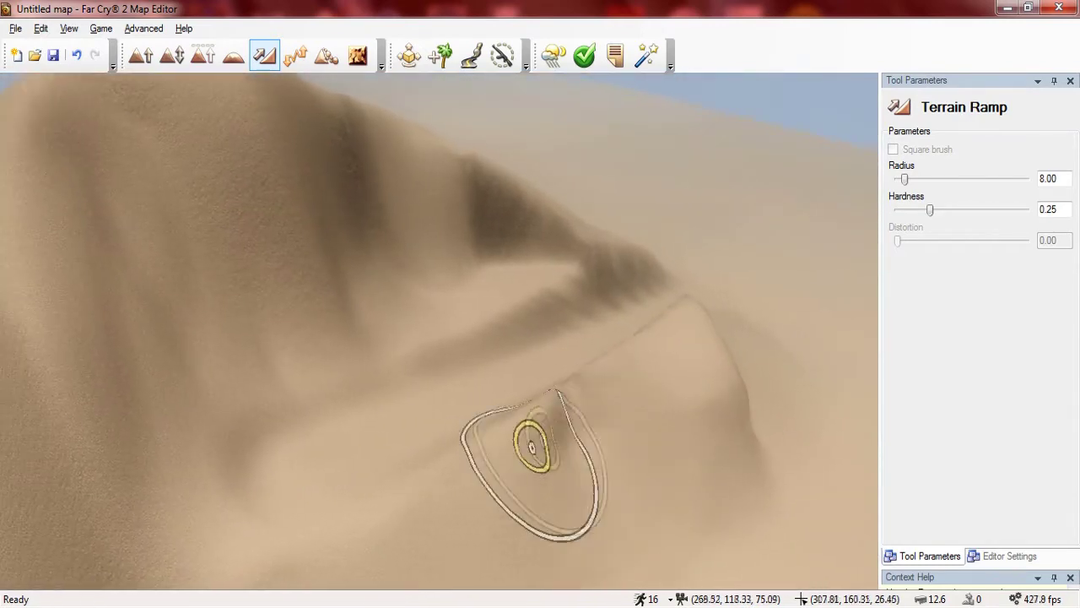
key(s)
right_drag(619, 366, 432, 231)
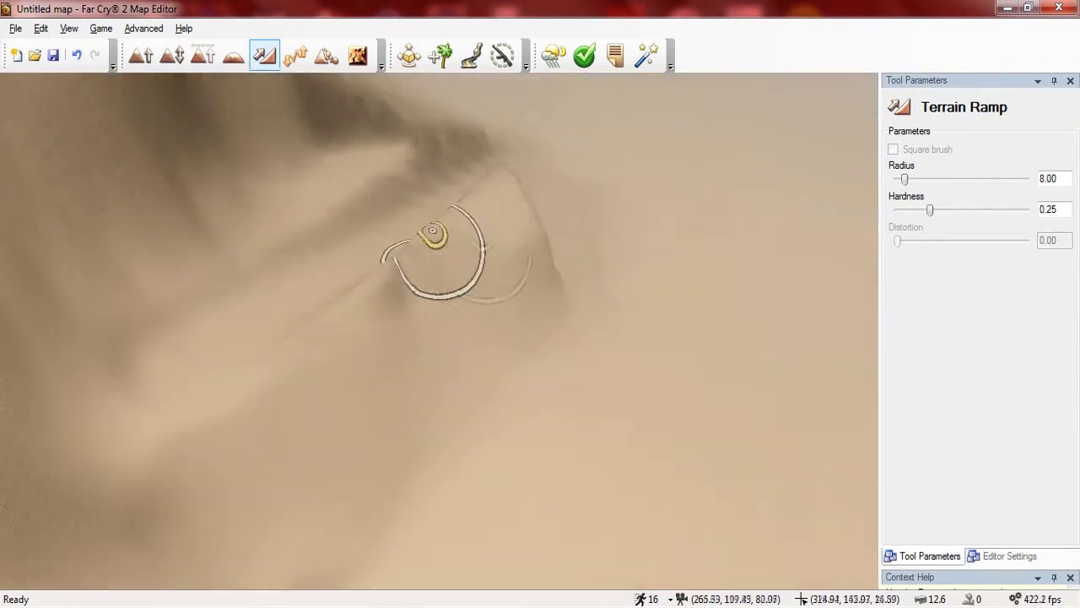
- Build a second ramp from near the top of the tall hill down to the open ground
mouse_move(433, 235)
middle_down()
mouse_move(490, 270)
mouse_move(427, 441)
mouse_move(751, 464)
mouse_move(458, 264)
middle_up()
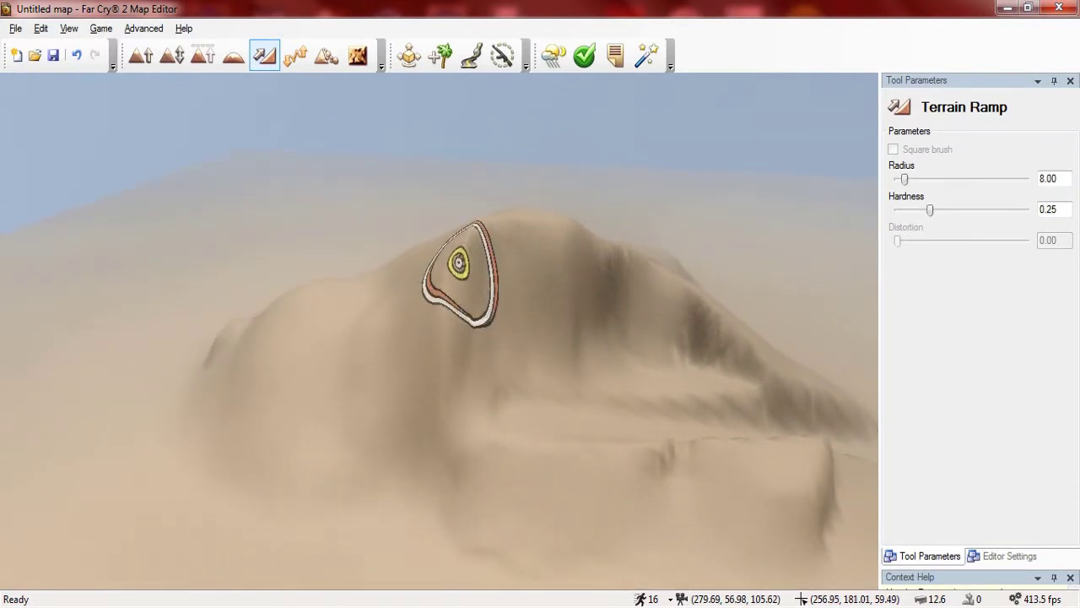
drag(458, 264, 370, 470)
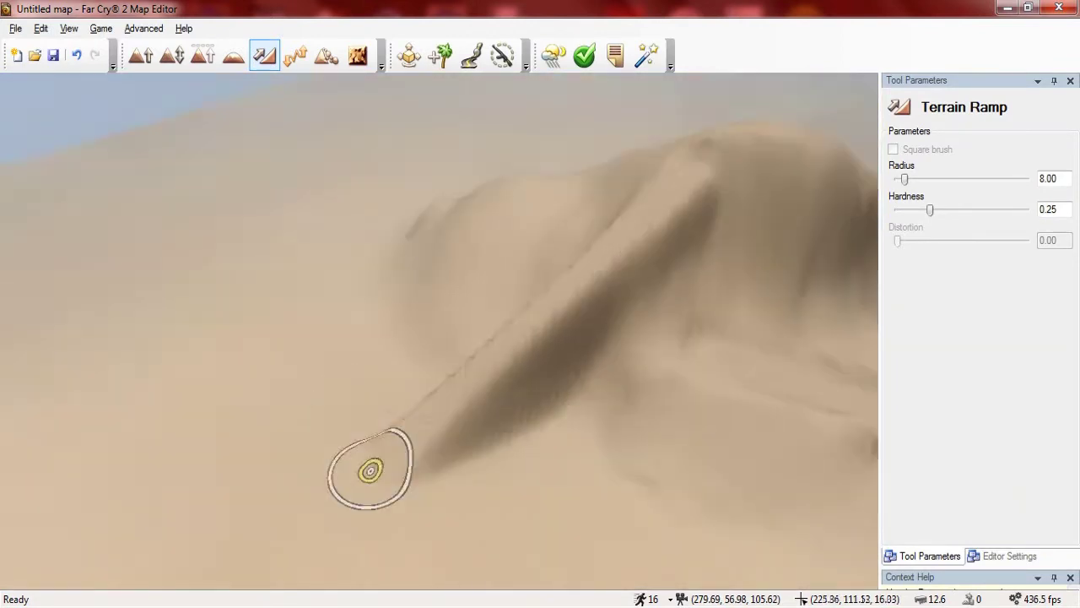
- Roughen the crest of the tall ramp with Terrain Noise at radius 8.00, strength 0.50 and noise type Raise only
mouse_move(369, 470)
right_down()
mouse_move(408, 384)
mouse_move(382, 412)
right_up()
key(w)
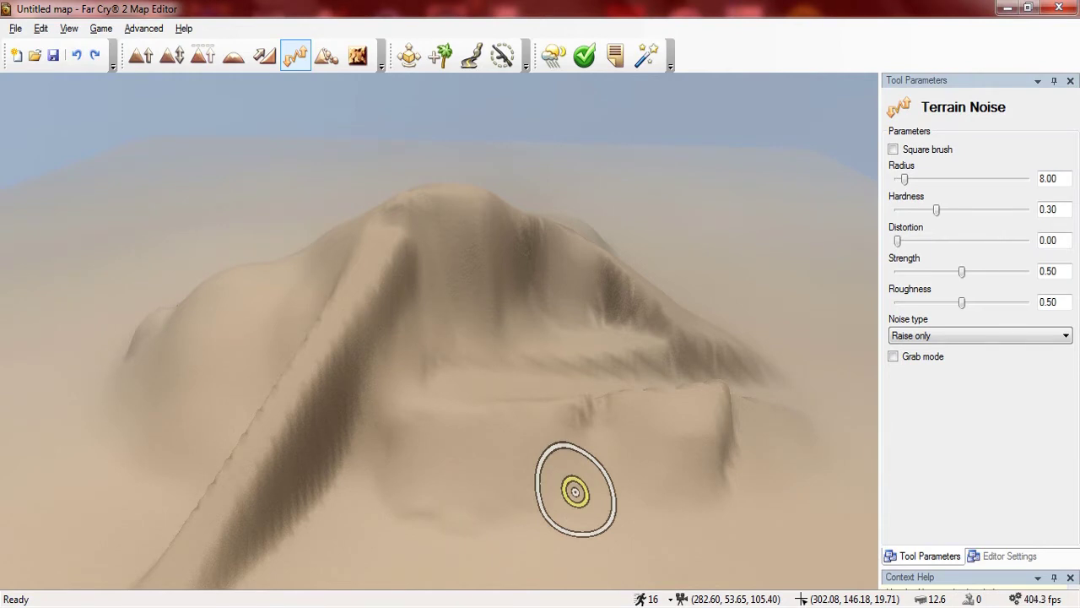
mouse_move(348, 463)
right_down()
mouse_move(441, 469)
mouse_move(487, 513)
right_up()
key(w)
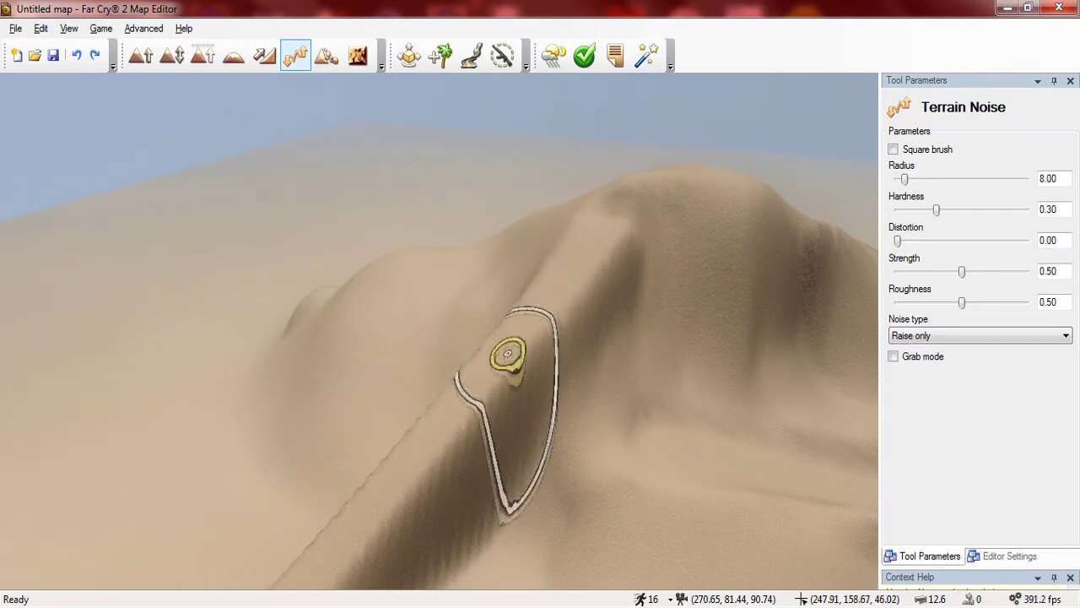
mouse_move(480, 403)
mouse_down()
mouse_move(481, 381)
mouse_move(478, 414)
mouse_move(549, 258)
mouse_move(505, 327)
mouse_move(442, 483)
mouse_move(414, 470)
mouse_up()
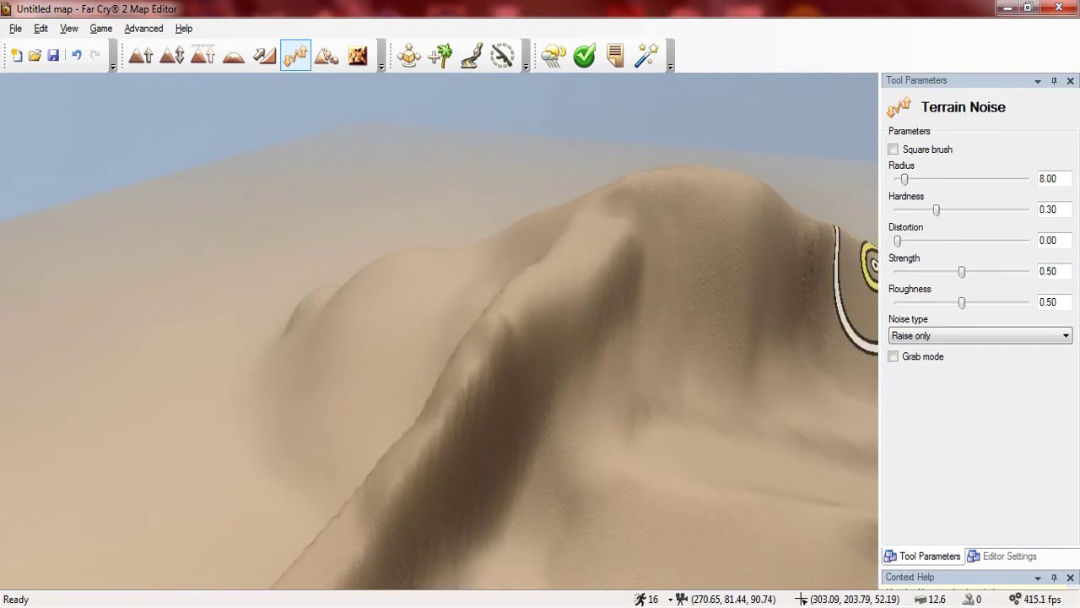
- Review the noise types, keep Raise only, and roughen the front face of the flattened ledge
mouse_move(709, 358)
right_down()
mouse_move(651, 366)
mouse_move(588, 309)
mouse_move(603, 270)
right_up()
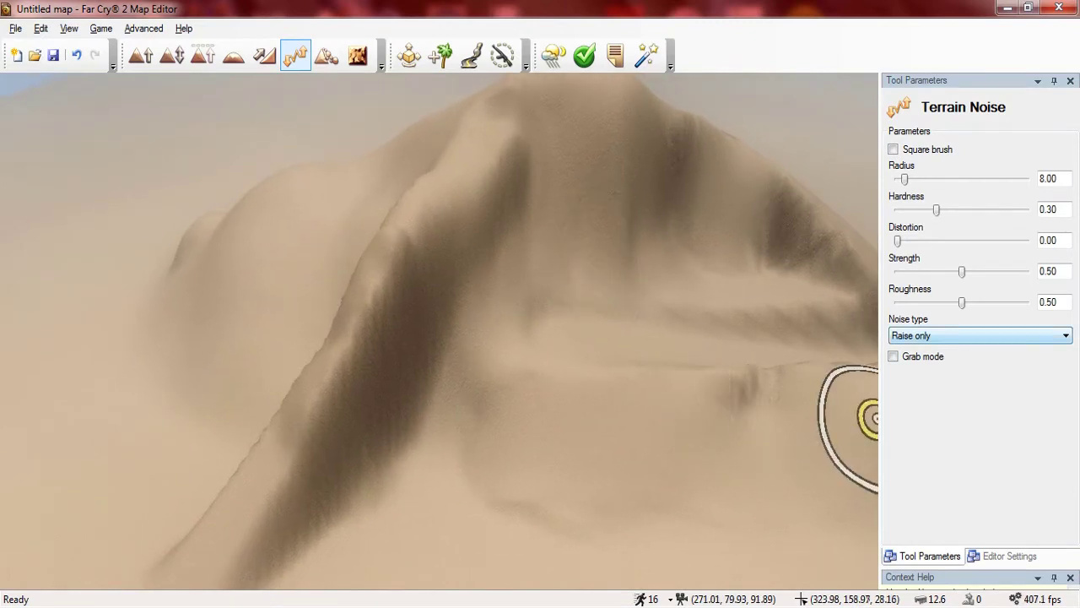
click(980, 336)
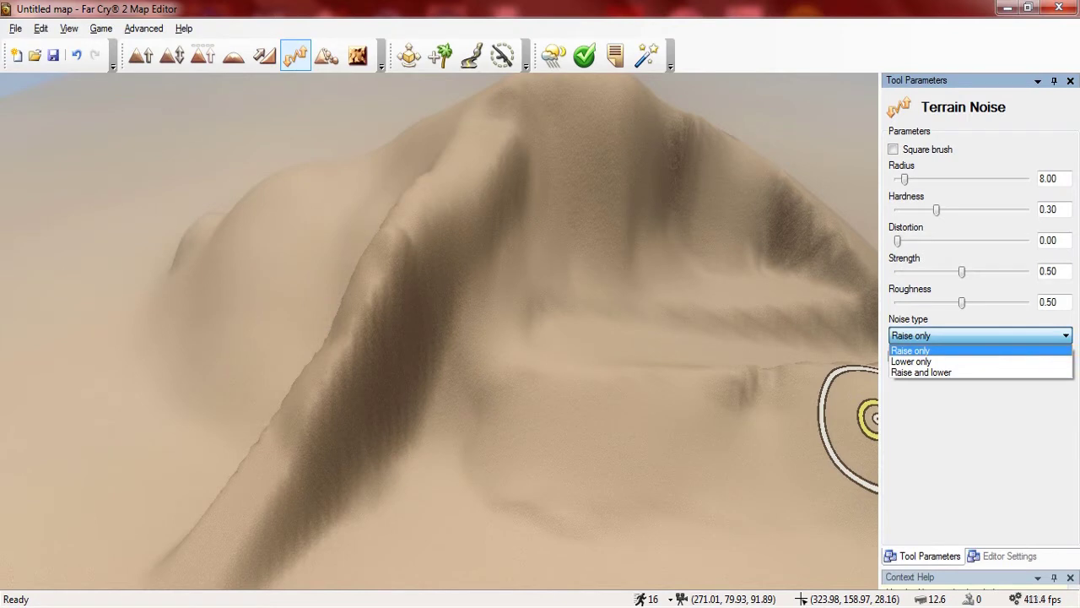
click(873, 418)
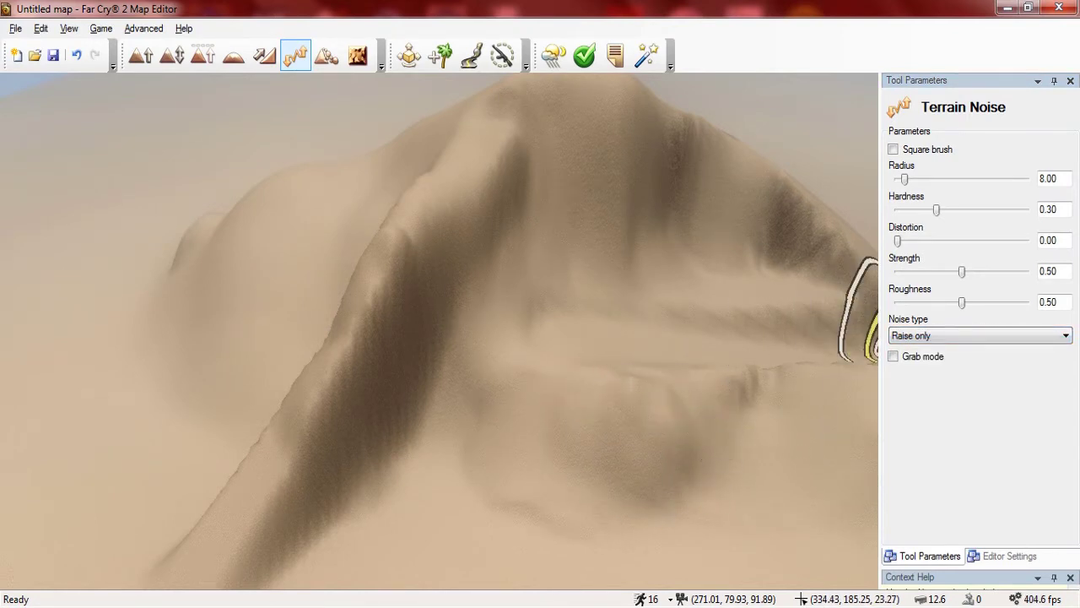
- Set the noise type to Lower only and apply noise to the side of the tall ramp
click(979, 335)
click(912, 361)
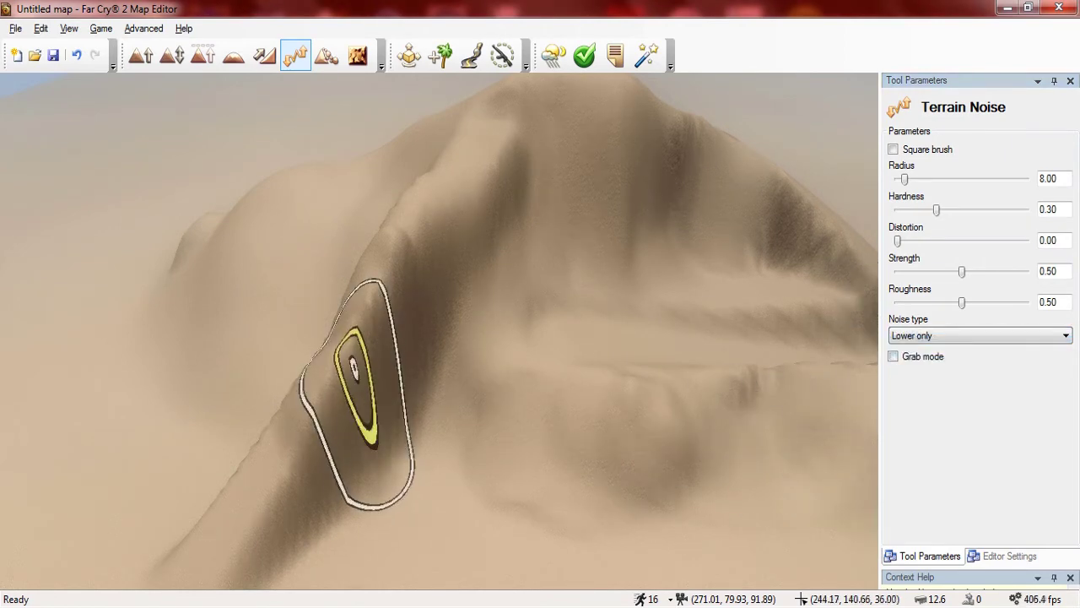
drag(334, 356, 335, 357)
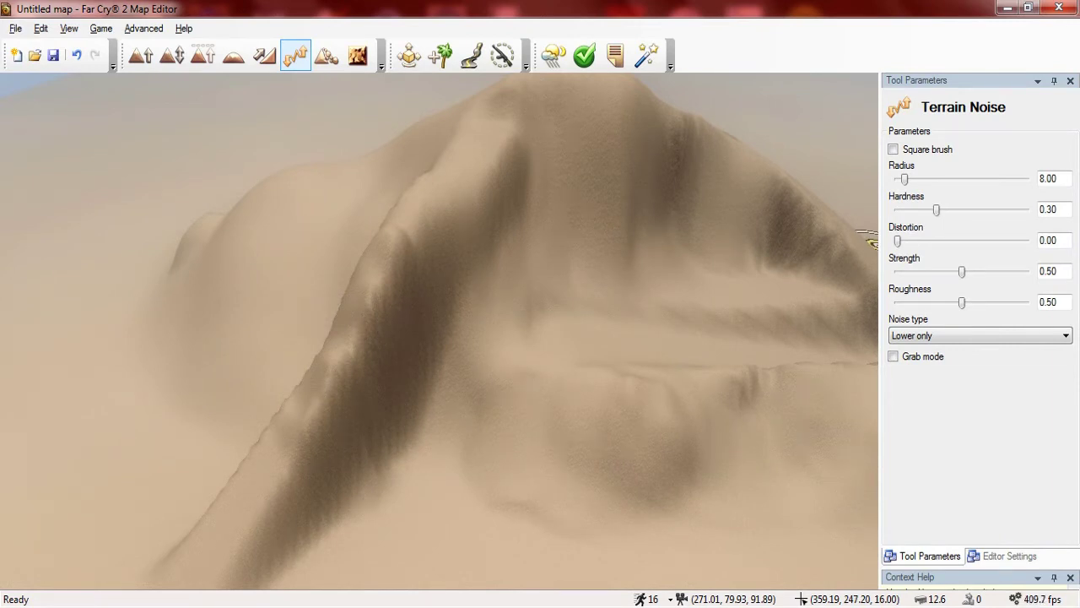
- Set the noise type to Raise and lower and roughen the ramp's crest and side further
click(980, 336)
click(980, 373)
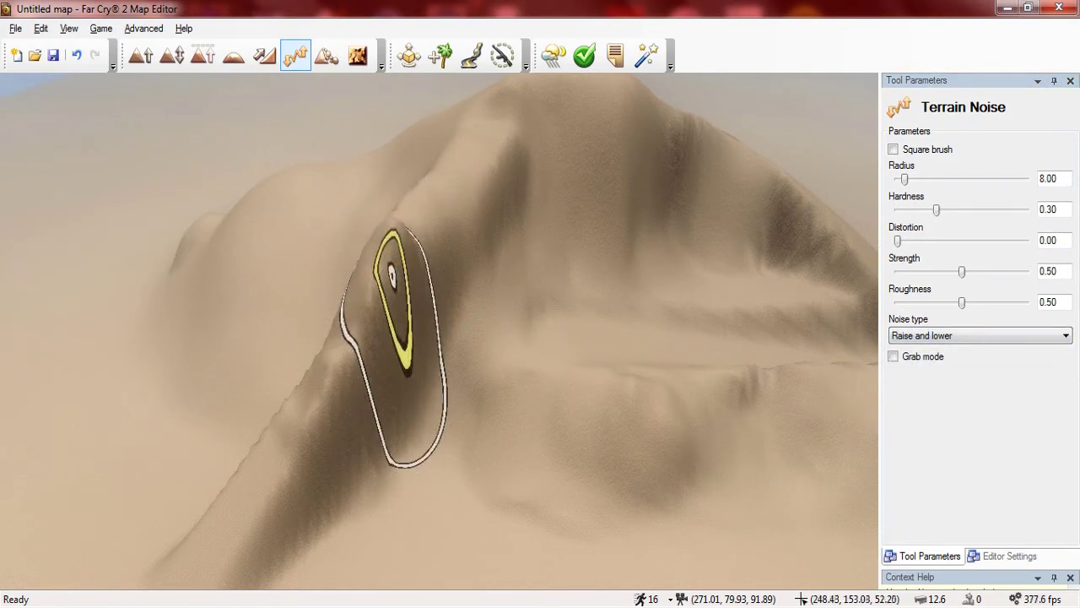
mouse_move(389, 281)
mouse_down()
mouse_move(357, 315)
mouse_move(359, 335)
mouse_move(368, 305)
mouse_up()
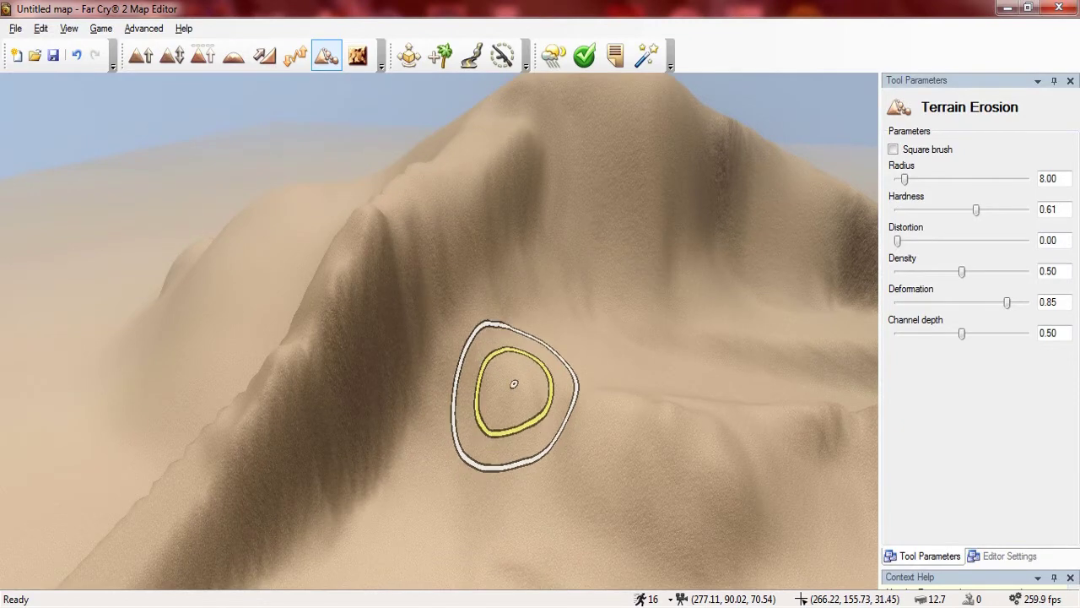
- Erode the ramp's side with Terrain Erosion at radius 8.00, hardness 0.61 and deformation 0.85
mouse_move(513, 383)
right_down()
mouse_move(556, 382)
mouse_move(581, 464)
mouse_move(718, 400)
mouse_move(632, 475)
mouse_move(684, 524)
right_up()
key(w)
key(d)
key(w)
key(w)
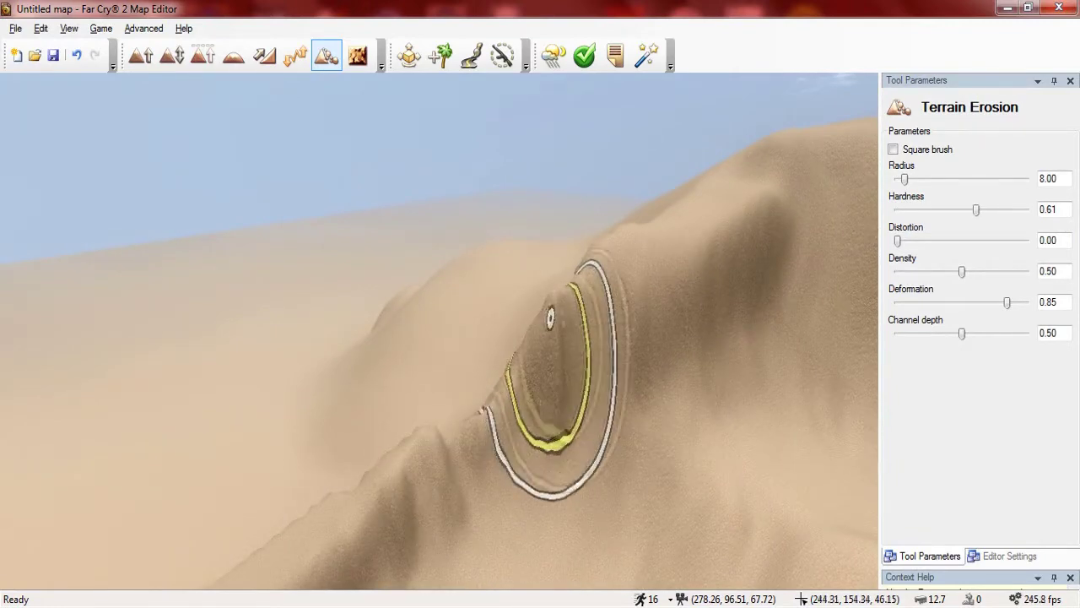
right_drag(658, 380, 561, 369)
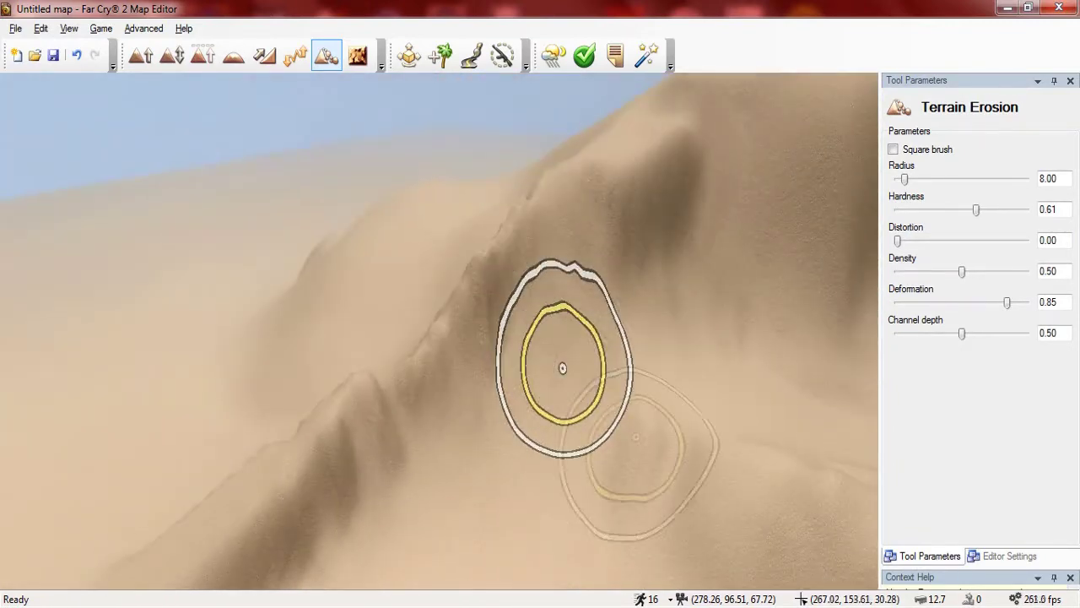
- Examine the eroded ramp side up close and from a distance
key(a)
key(w)
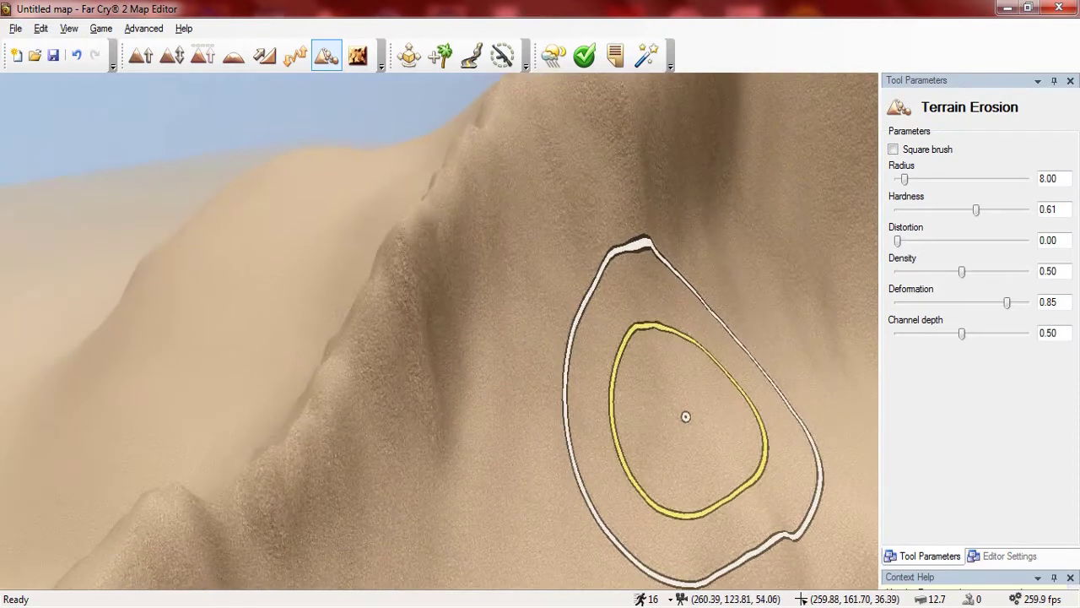
key(s)
key(s)
key(d)
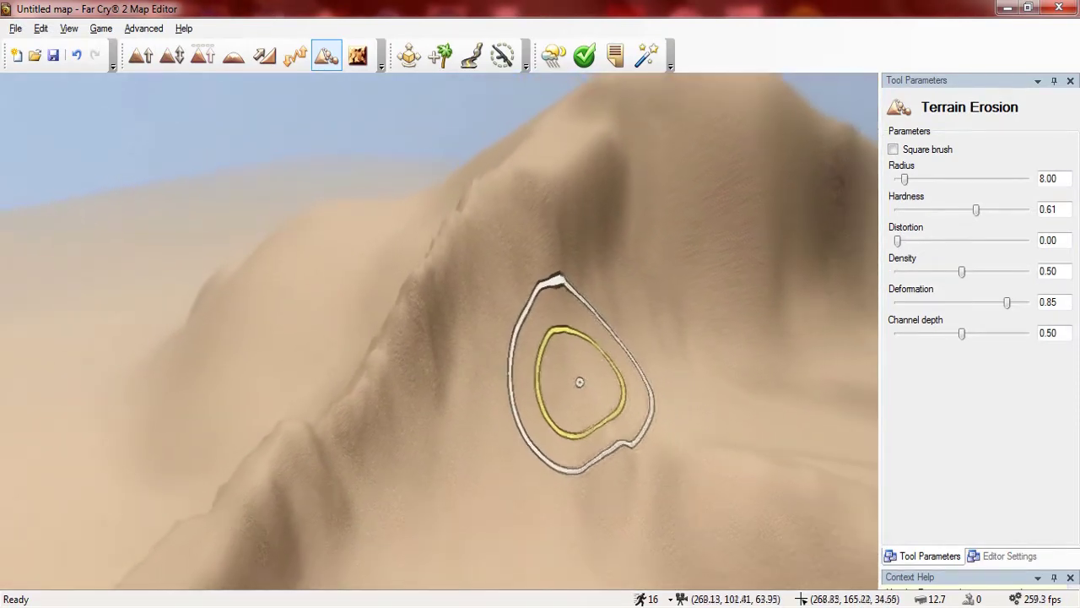
key(a)
mouse_move(592, 389)
middle_down()
mouse_move(571, 391)
mouse_move(516, 458)
mouse_move(599, 405)
middle_up()
key(w)
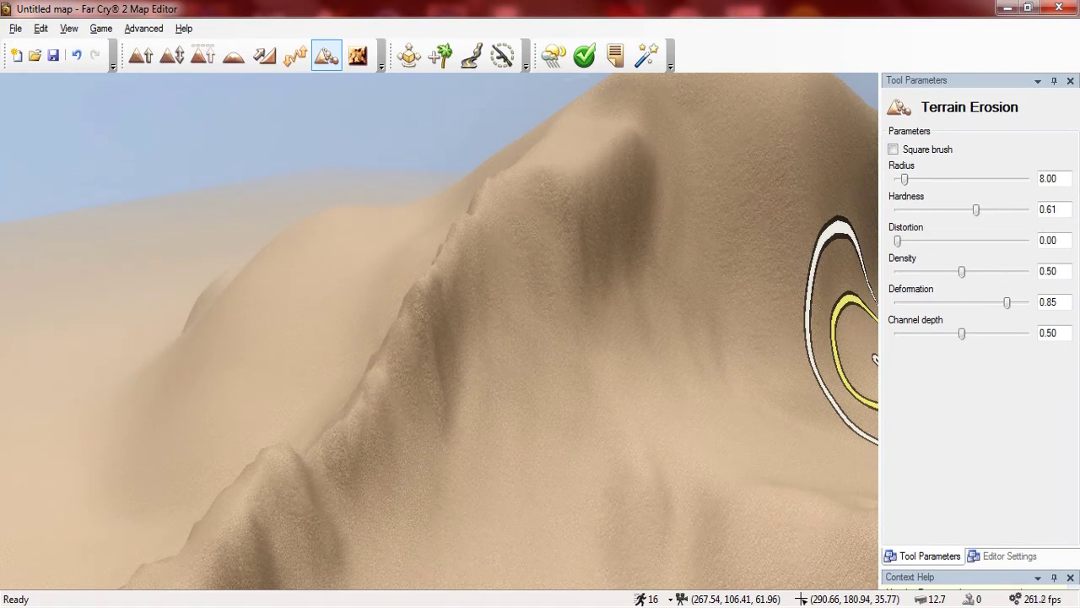
- Erode the upper part of the ramp's side at deformation 1.00, and again at deformation 0.18
drag(1007, 302, 1026, 302)
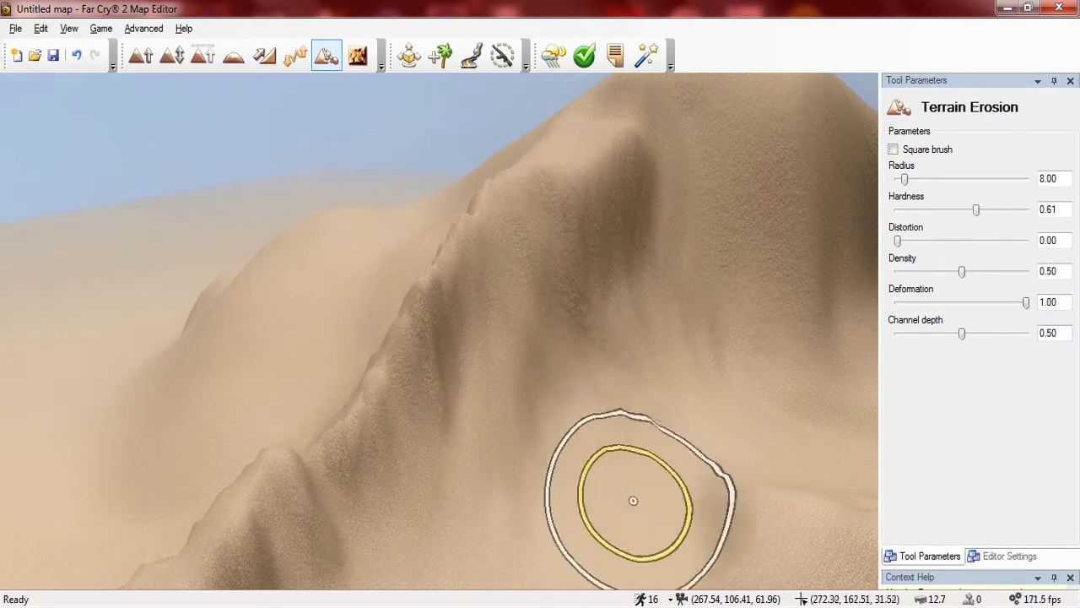
drag(1026, 302, 921, 302)
mouse_move(626, 388)
mouse_down()
mouse_move(574, 156)
mouse_move(612, 168)
mouse_up()
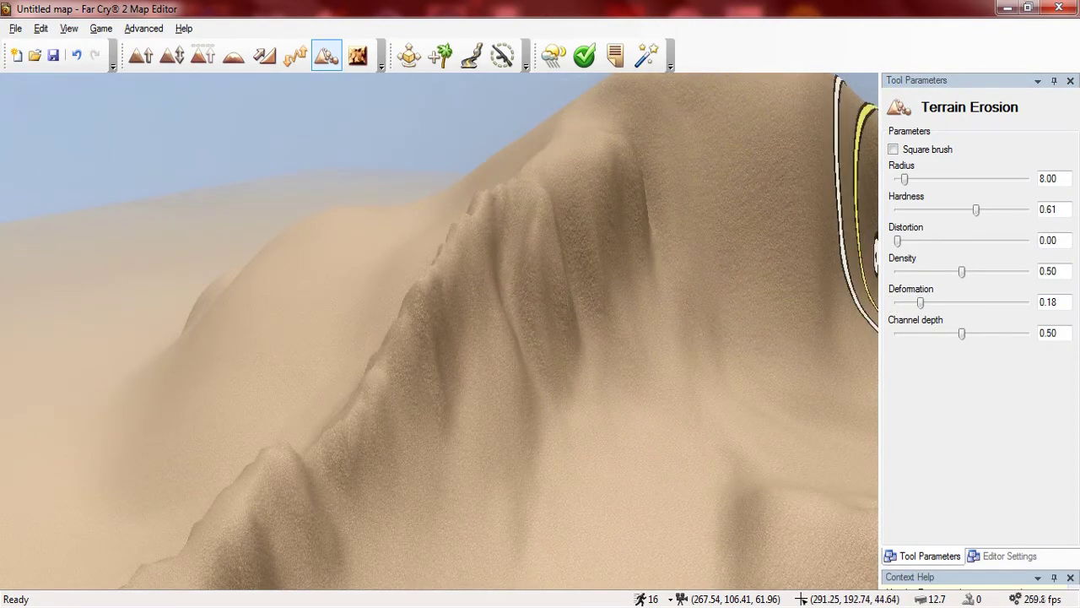
- Set the erosion hardness to 0.42 and erode the tall hill's face beside the top of the ramp
drag(975, 209, 951, 209)
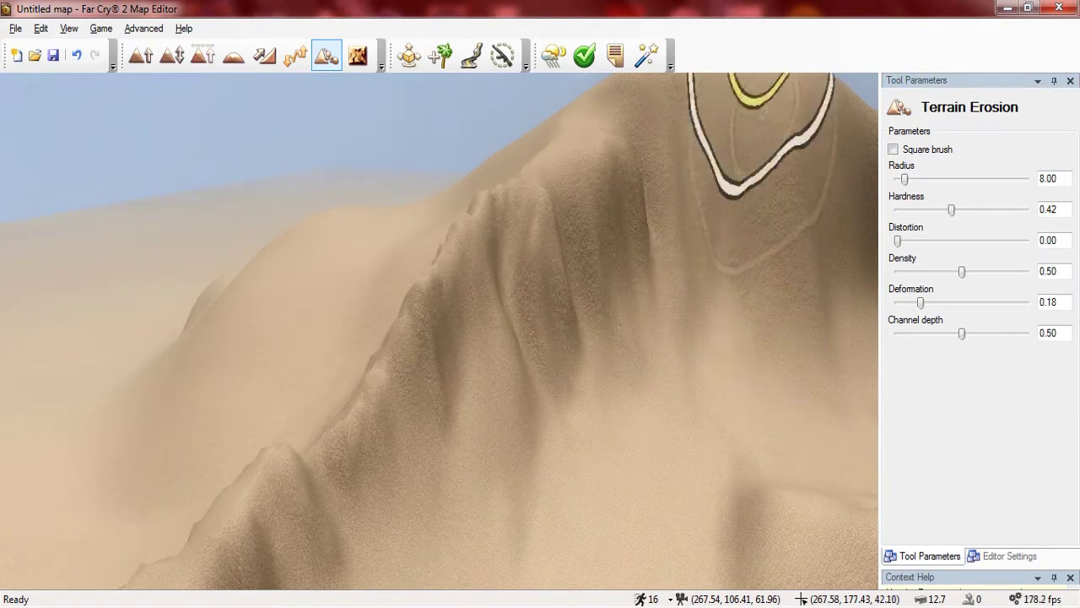
drag(764, 74, 764, 127)
mouse_move(764, 126)
right_down()
mouse_move(717, 130)
mouse_move(603, 223)
mouse_move(806, 92)
right_up()
key(s)
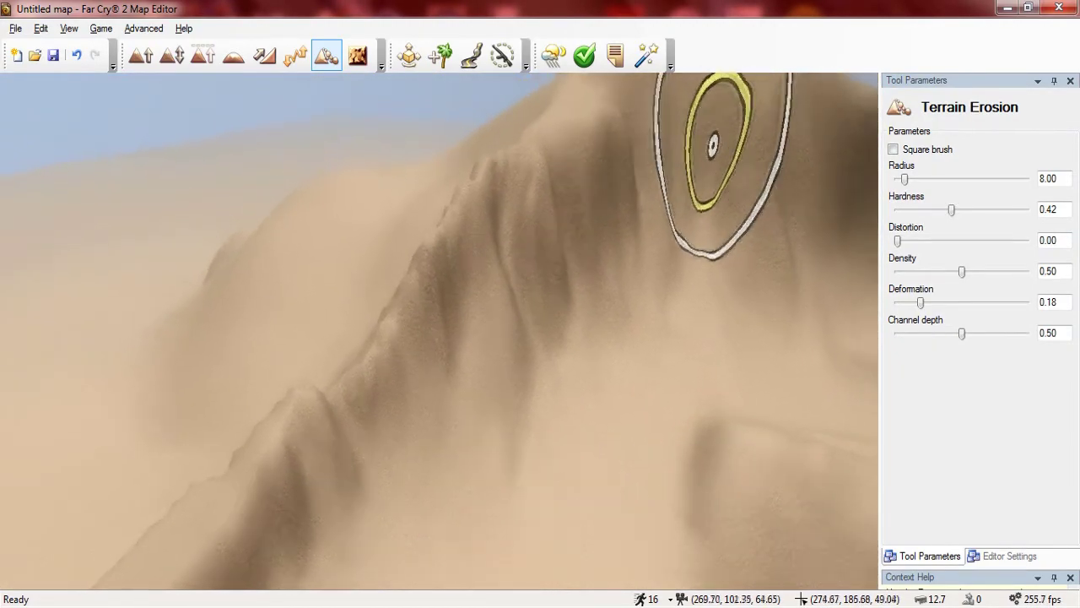
scroll(713, 146, down, 3)
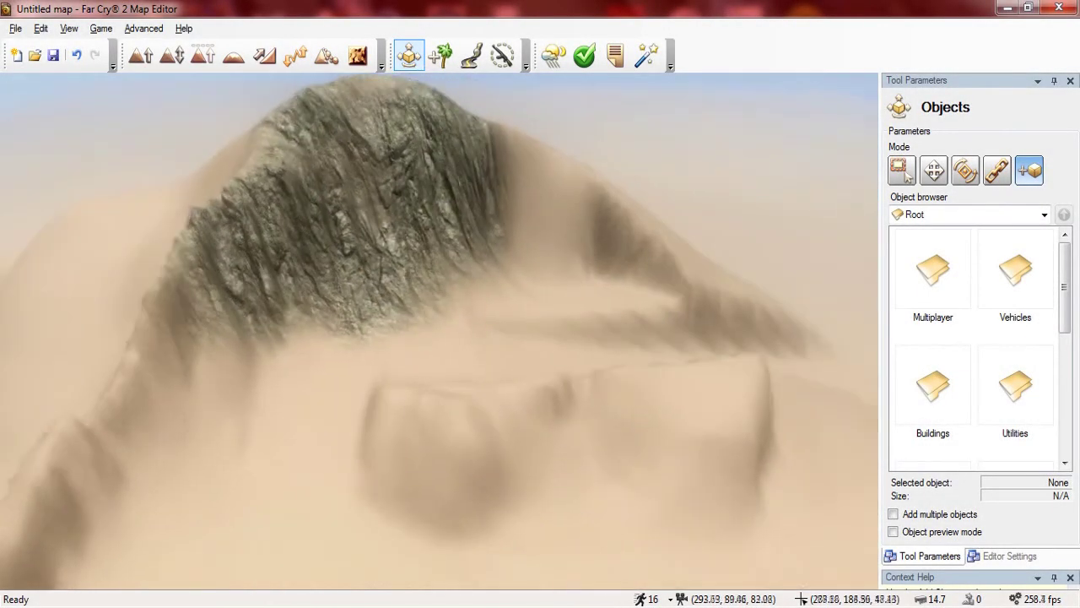
- Place a Fishing S 01 building from the Buildings > Fishing objects on the open ground beyond the ledge
key(s)
right_drag(439, 331, 684, 331)
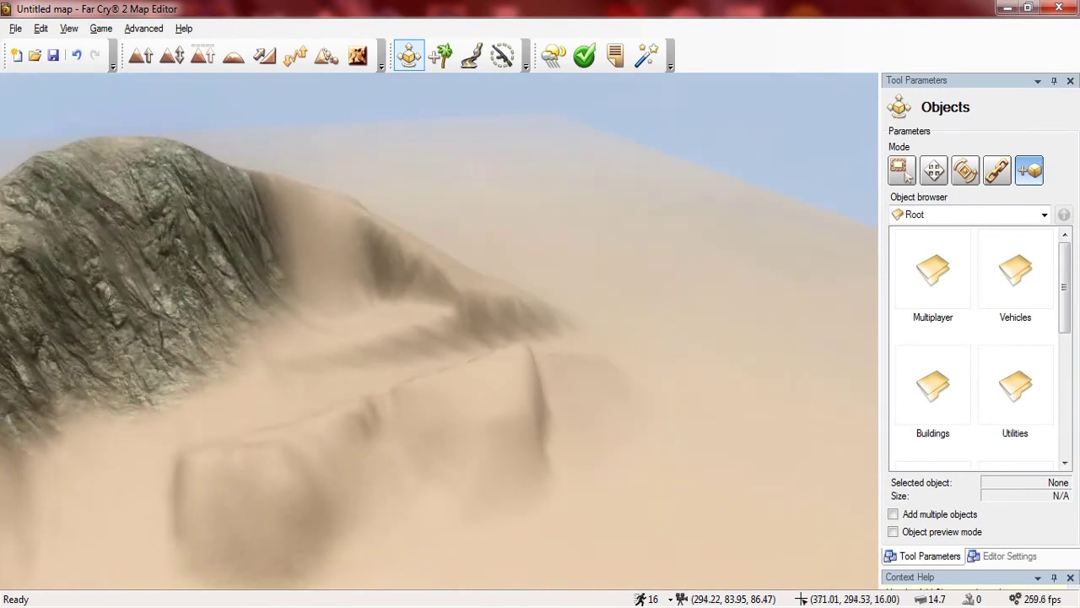
right_drag(439, 331, 227, 331)
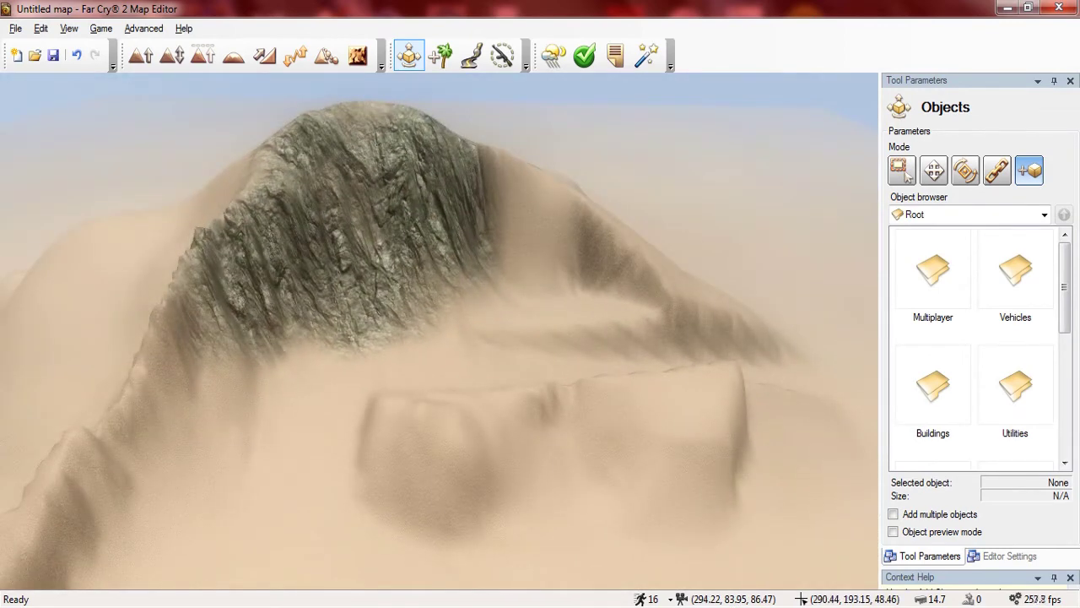
right_drag(439, 331, 557, 331)
key(w)
right_drag(439, 331, 590, 299)
key(d)
key(w)
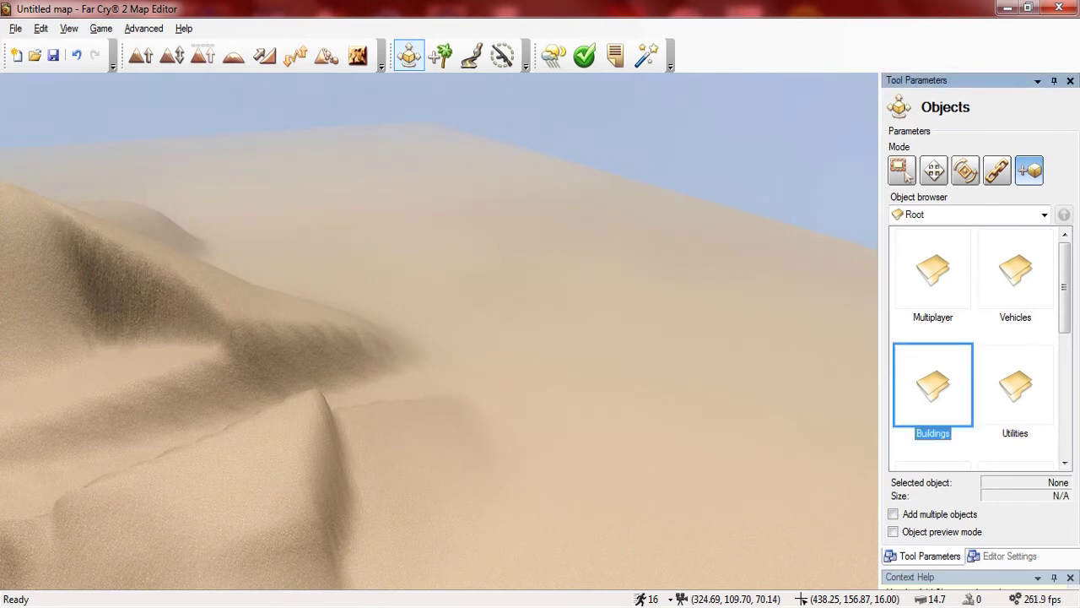
double_click(932, 388)
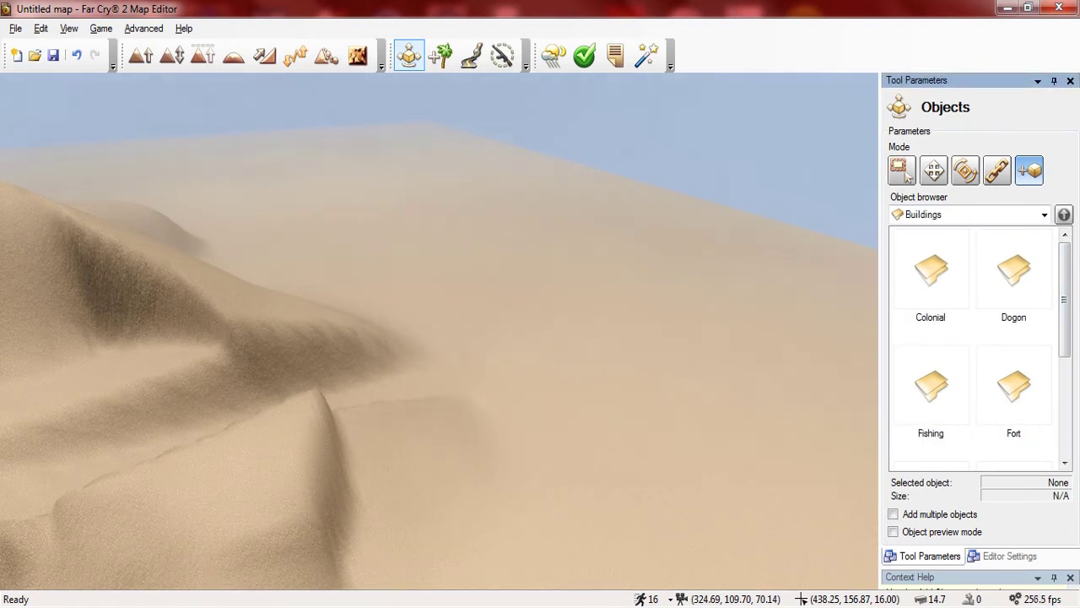
double_click(931, 386)
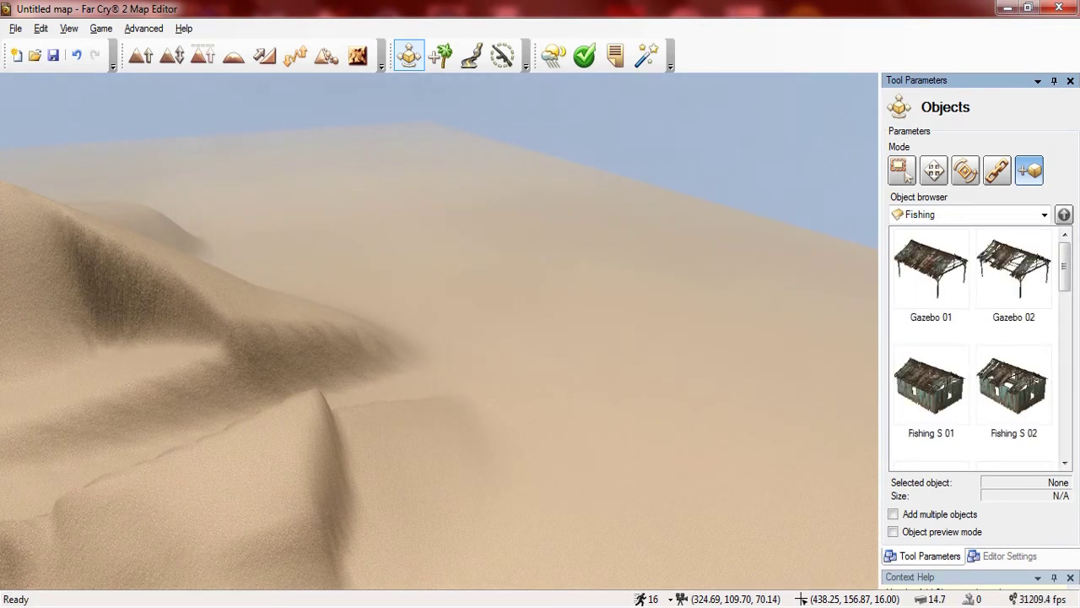
click(931, 386)
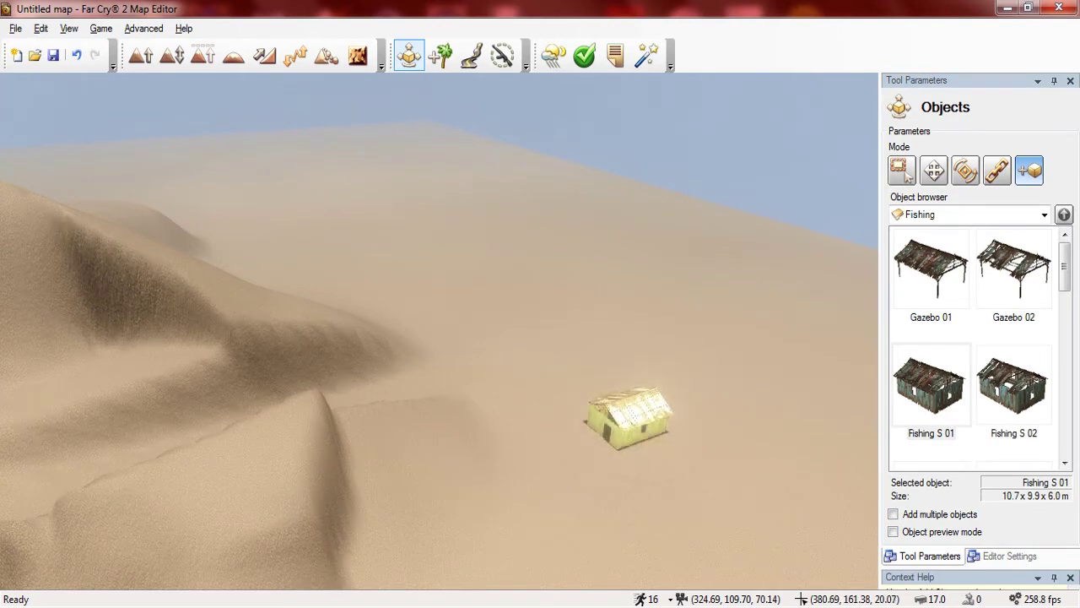
click(629, 417)
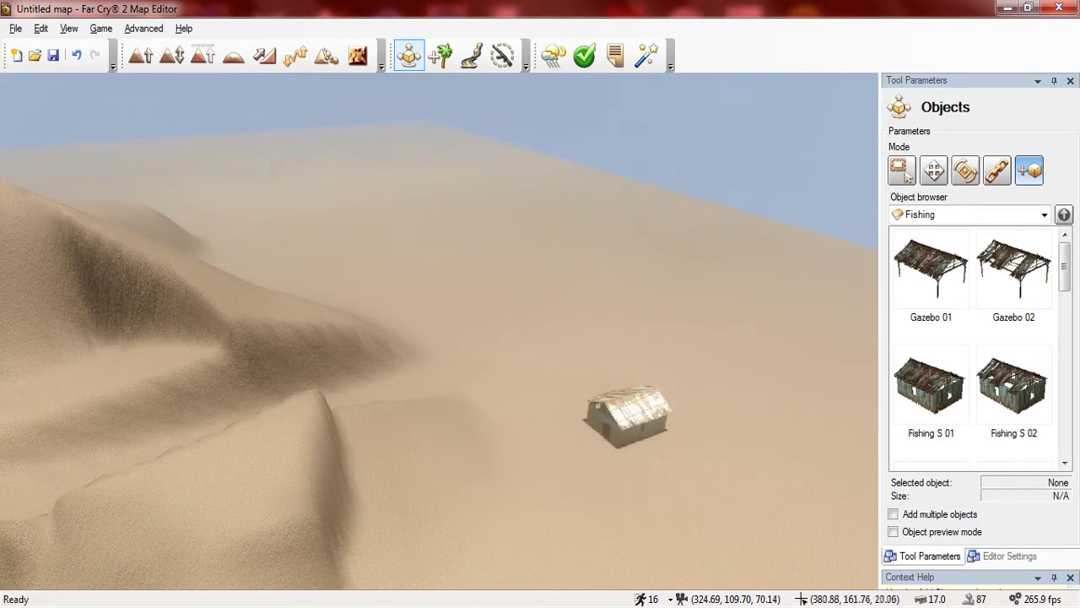
- Inspect the placed fishing building from several sides
key(w)
right_drag(629, 417, 540, 422)
key(d)
key(s)
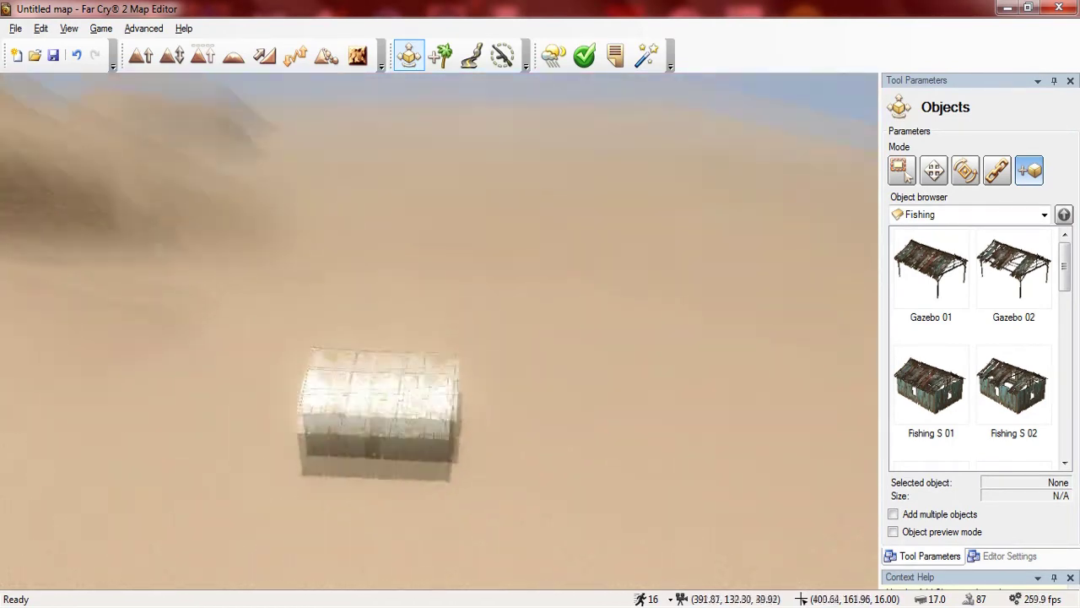
key(a)
key(a)
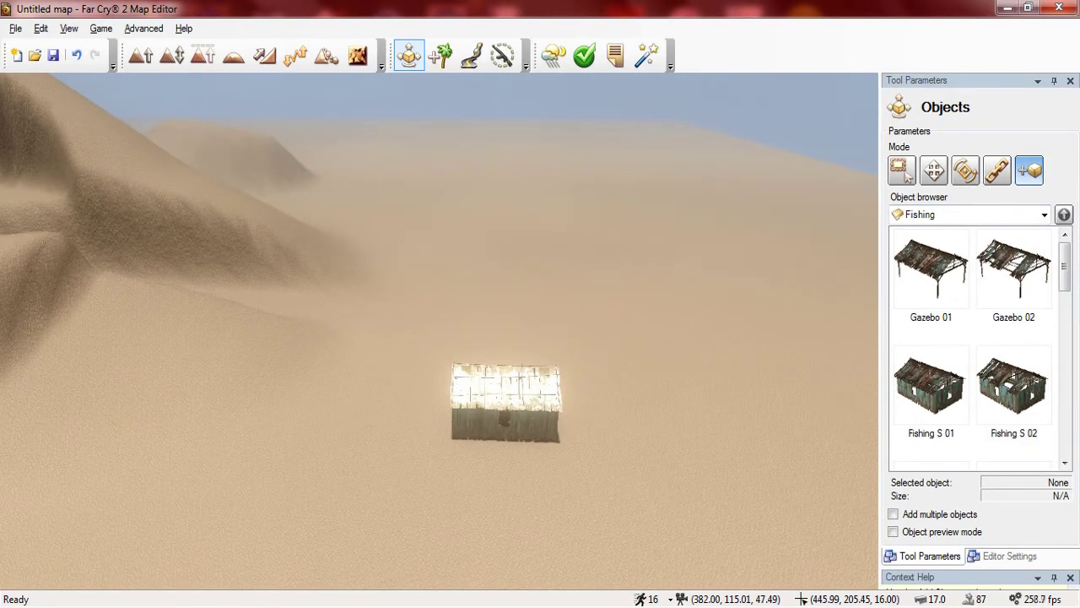
key(w)
- Place a Buggy from the Vehicles > Drivable objects on the sand beside the fishing building
click(1064, 214)
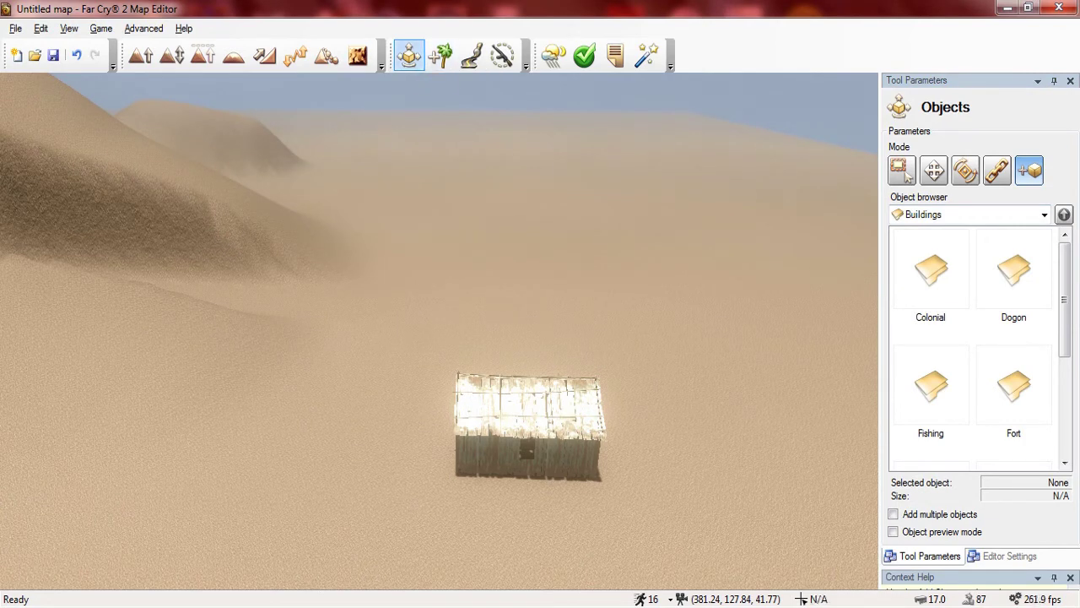
key(s)
click(1013, 385)
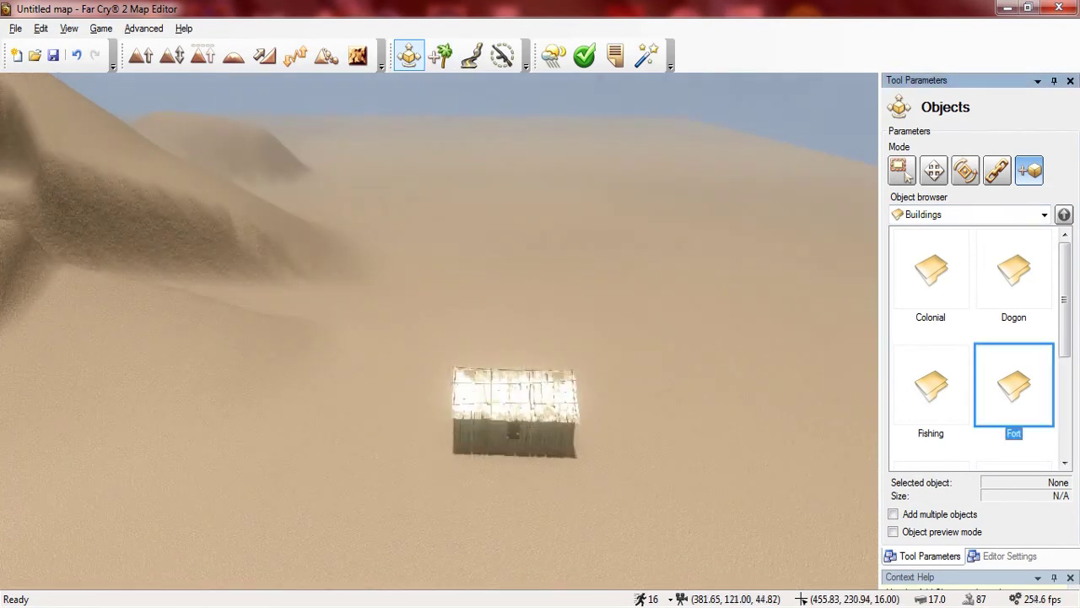
click(1064, 215)
key(Return)
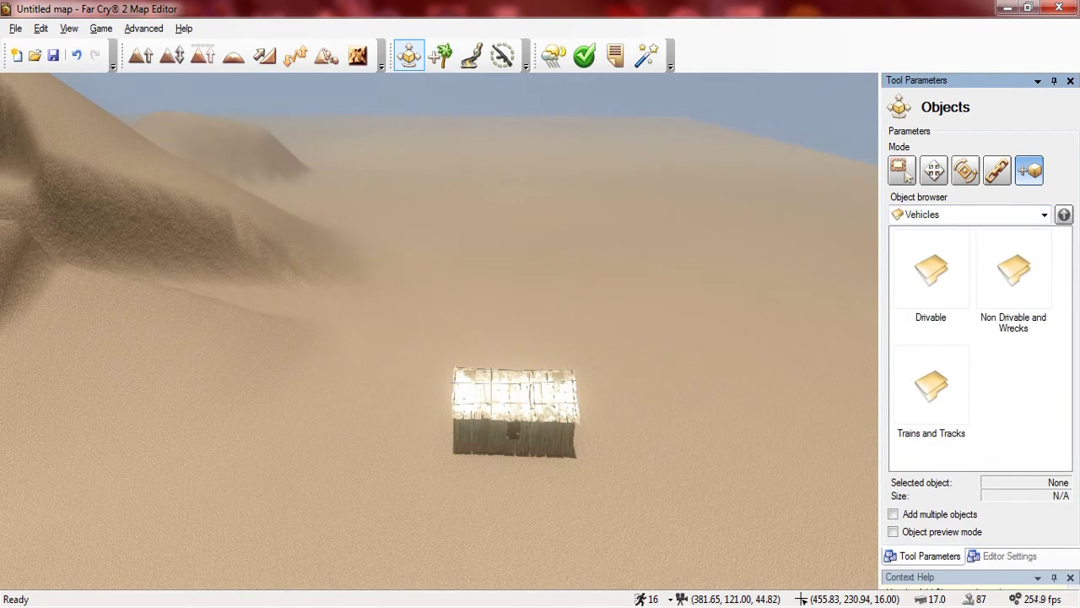
key(Return)
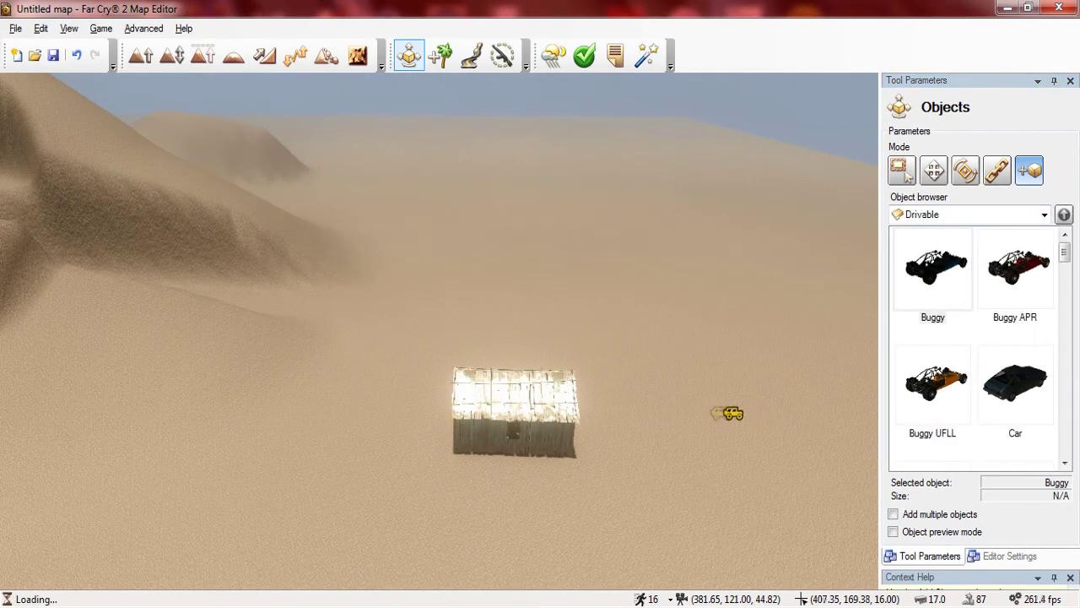
key(w)
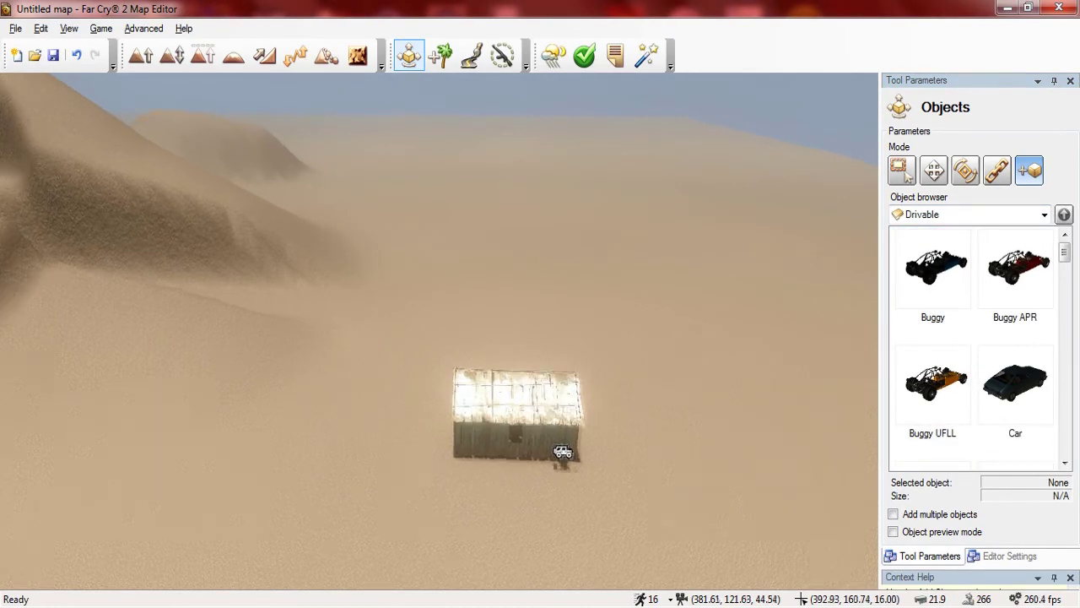
- Bring the rock-textured hill back into view for the Collection system tool
right_drag(562, 453, 506, 278)
key(d)
key(a)
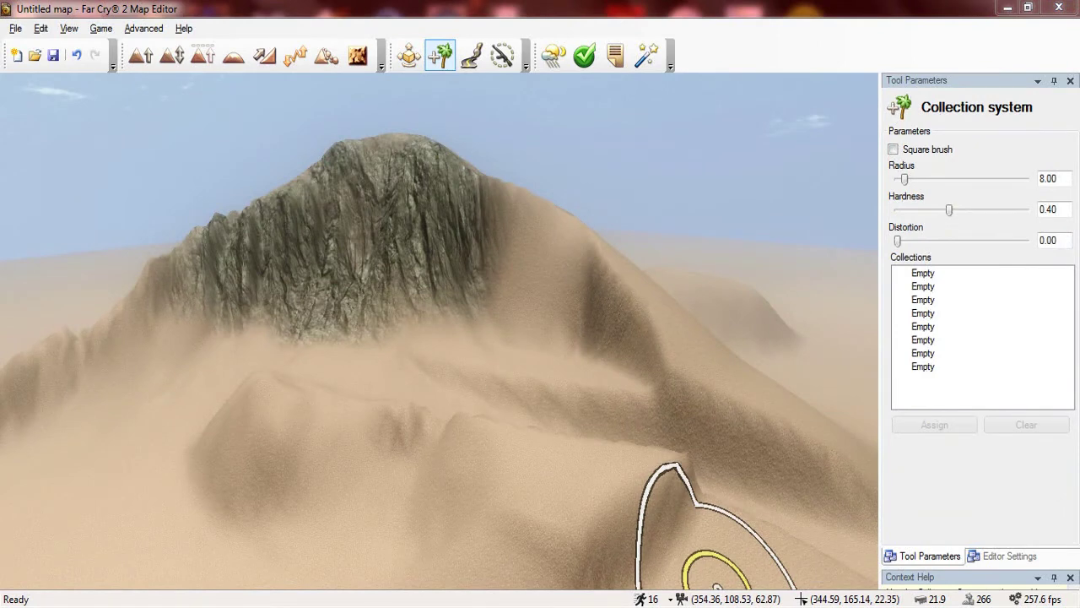
- Assign the Jungle Light collection from the Jungle category to the first empty collection slot
key(w)
mouse_move(717, 586)
right_down()
mouse_move(874, 413)
mouse_move(766, 357)
mouse_move(655, 349)
right_up()
key(w)
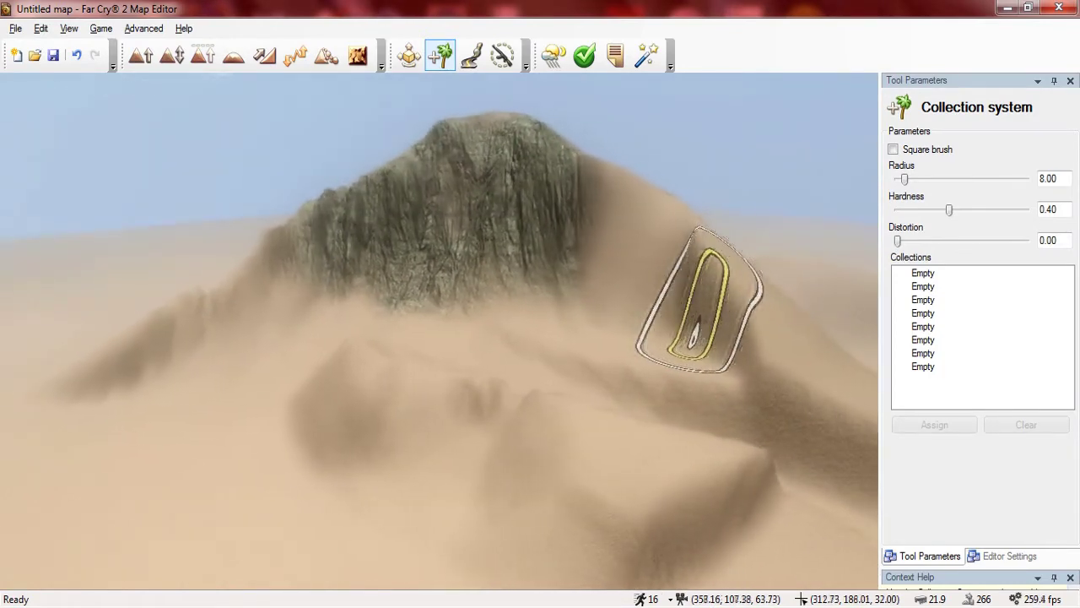
mouse_move(699, 289)
right_down()
mouse_move(675, 301)
mouse_move(682, 290)
right_up()
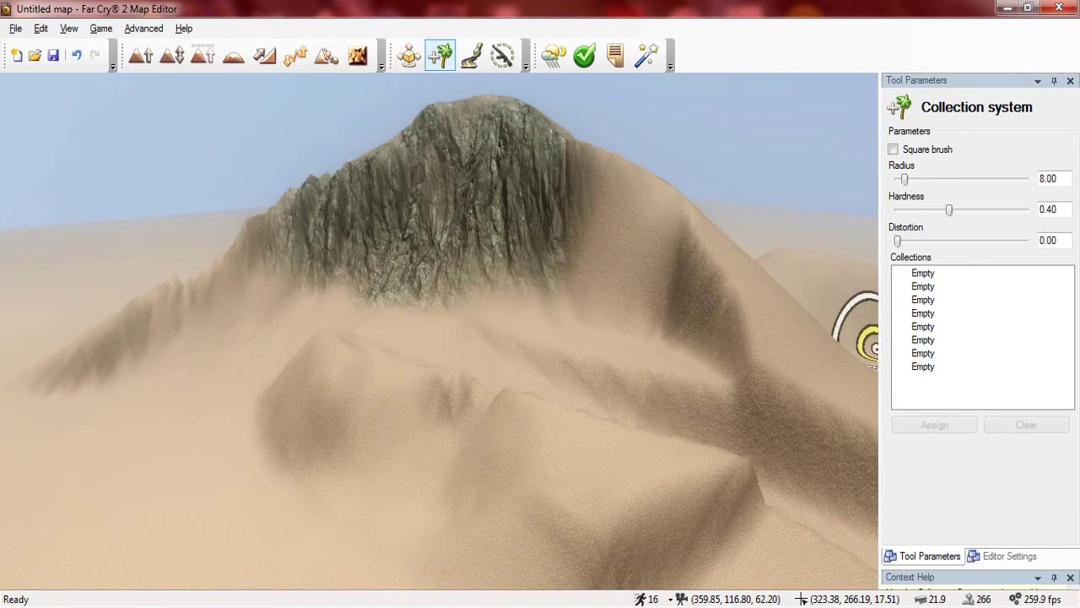
double_click(923, 274)
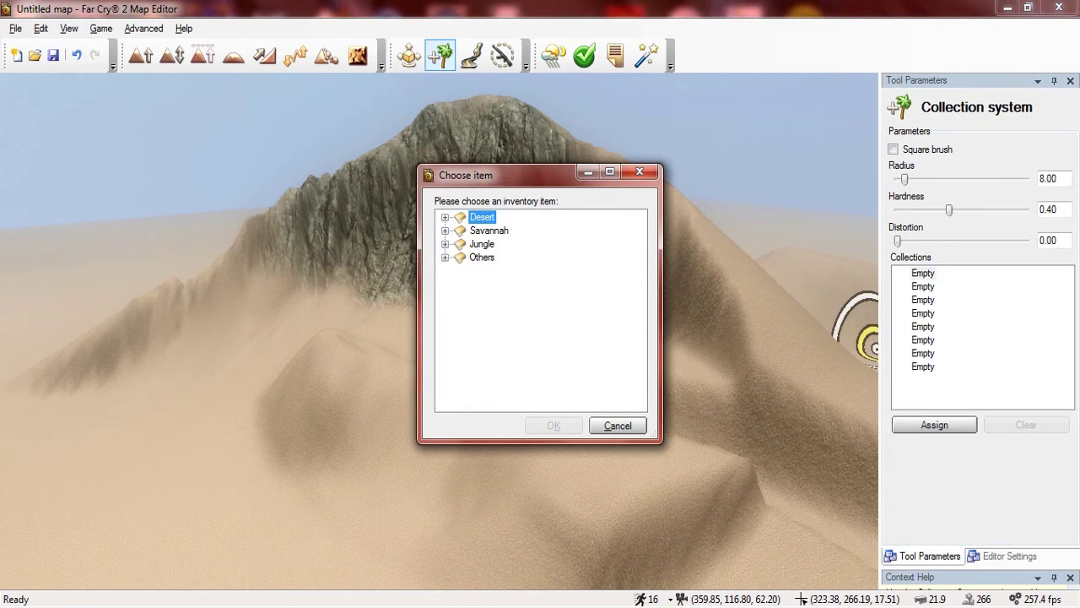
click(445, 244)
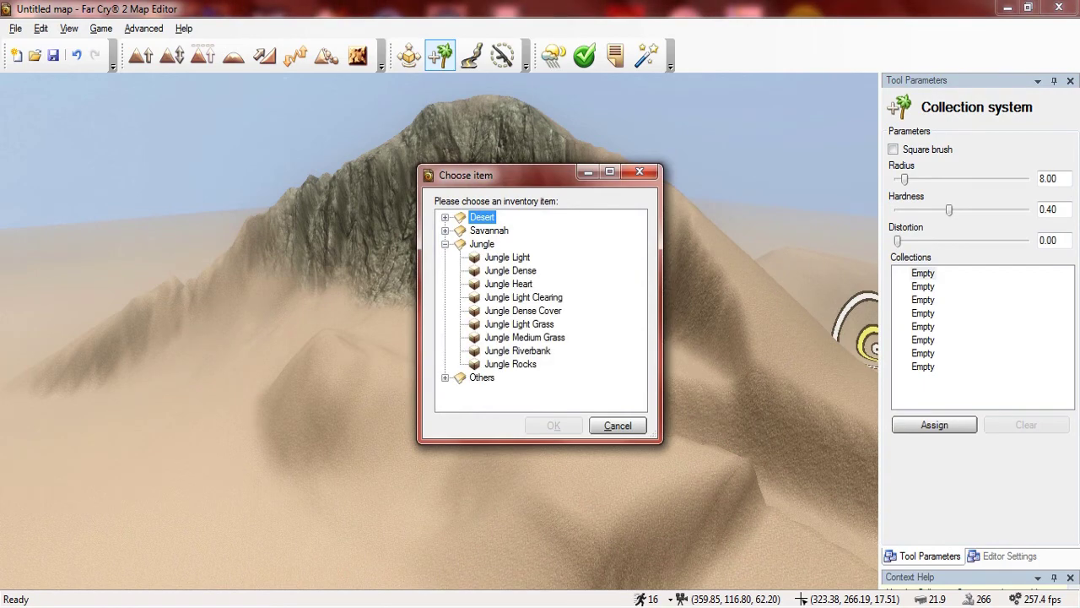
click(554, 425)
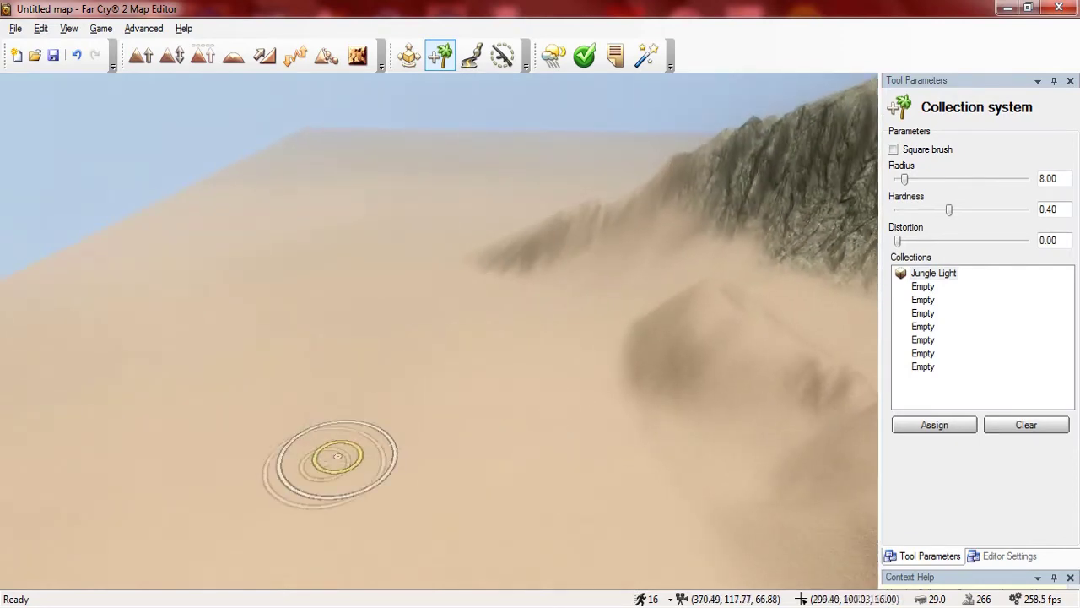
- Paint a small strip of Jungle Light trees on the open sand beside the rock-textured hill with the 8.00 radius brush
mouse_move(317, 474)
right_down()
mouse_move(393, 388)
mouse_move(413, 383)
right_up()
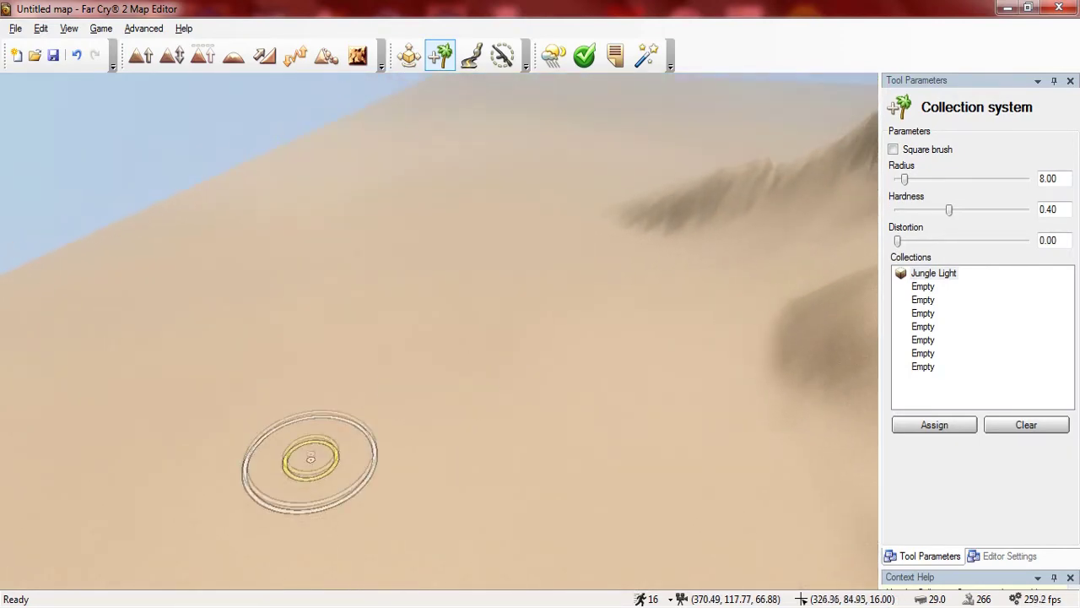
mouse_move(308, 451)
mouse_down()
mouse_move(566, 355)
mouse_move(396, 296)
mouse_move(375, 245)
mouse_move(439, 218)
mouse_up()
key(s)
key(s)
right_drag(695, 347, 768, 383)
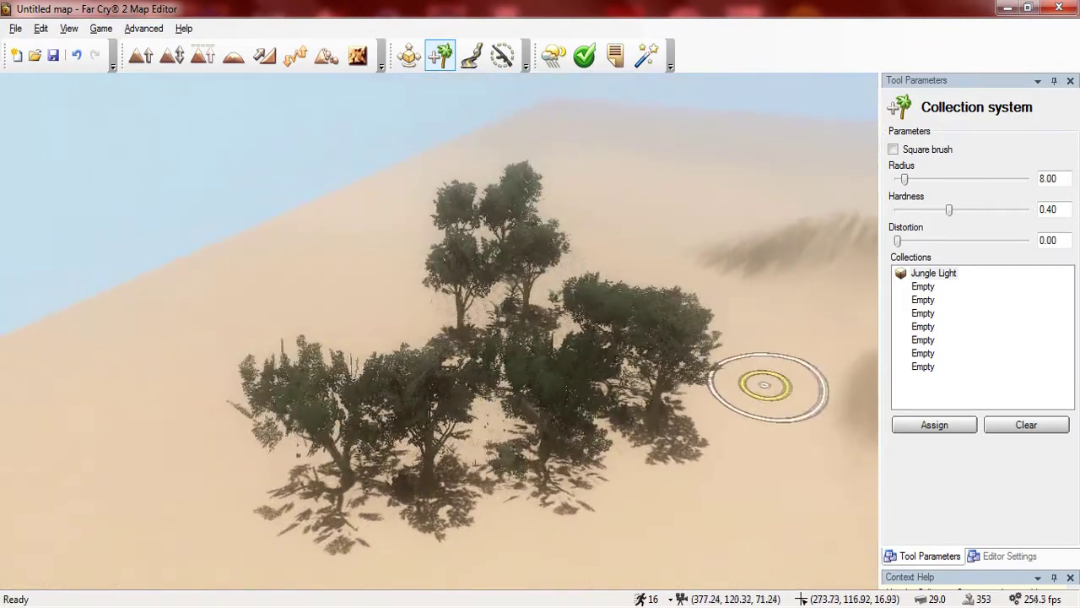
right_drag(716, 301, 771, 316)
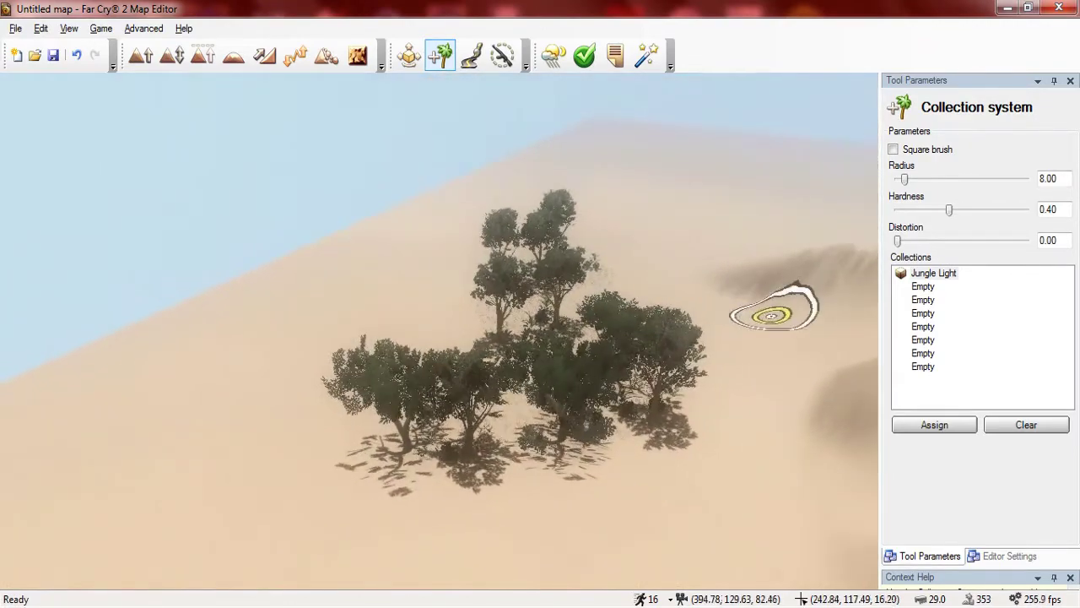
- Set the brush radius to 84.50 and paint a large Jungle Light forest around the existing trees
drag(905, 179, 982, 179)
key(s)
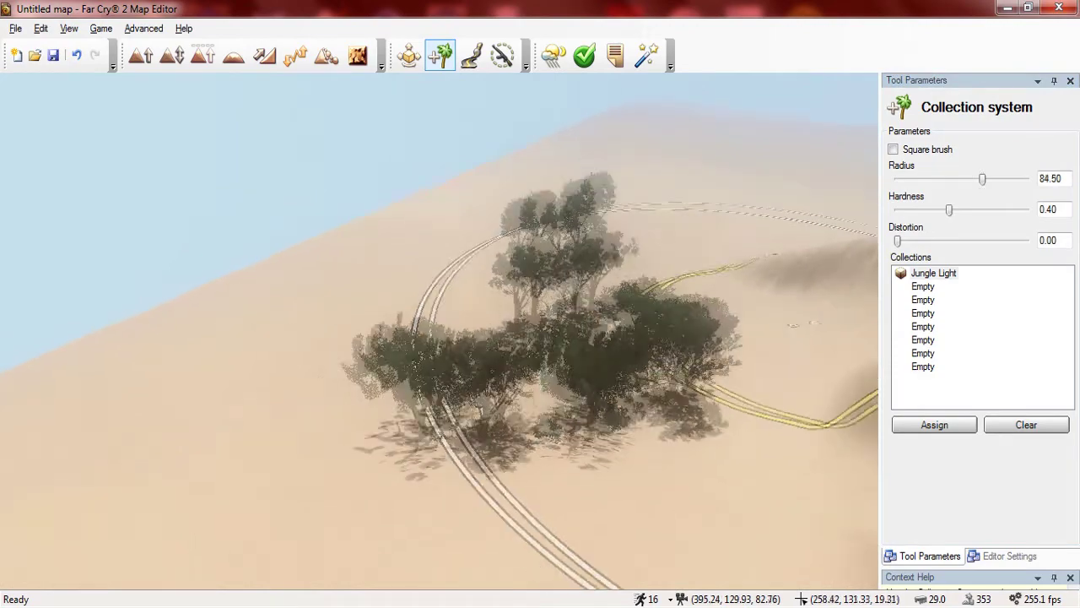
scroll(747, 371, down, 4)
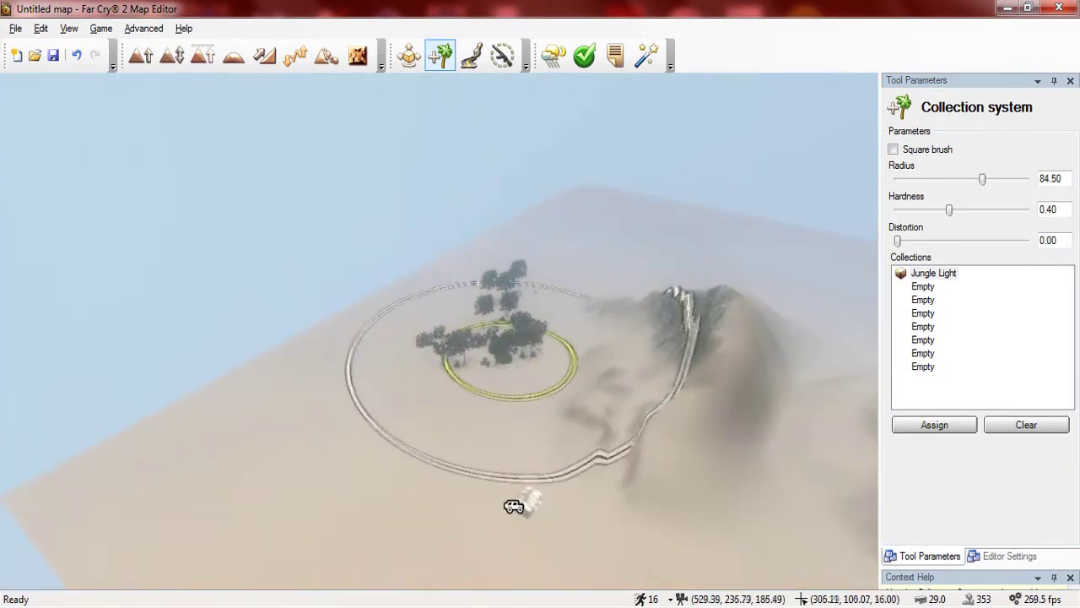
scroll(614, 363, up, 2)
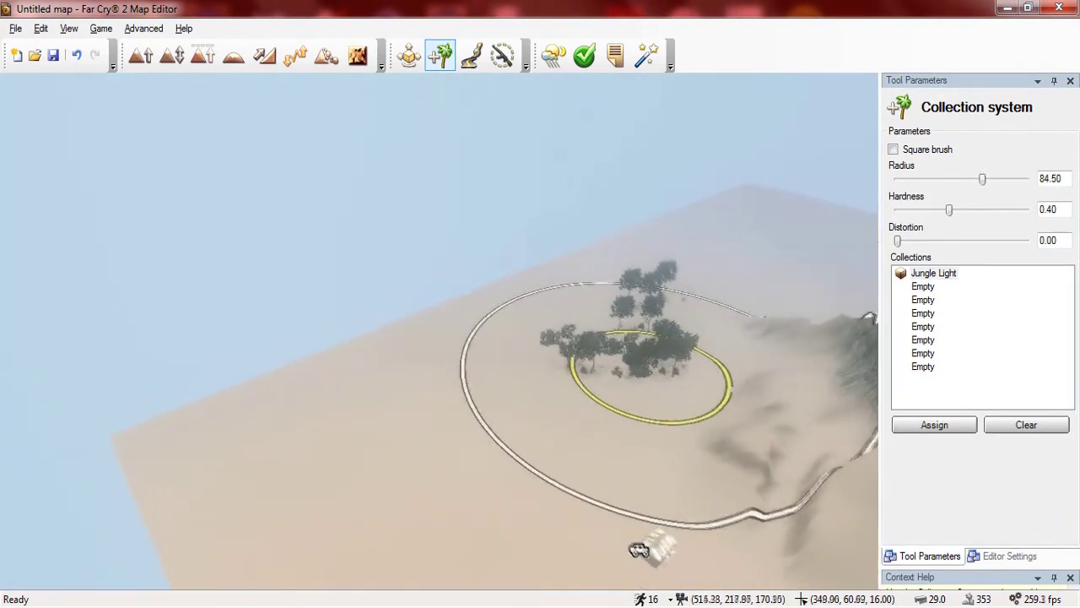
drag(494, 393, 570, 320)
key(w)
right_drag(793, 232, 869, 246)
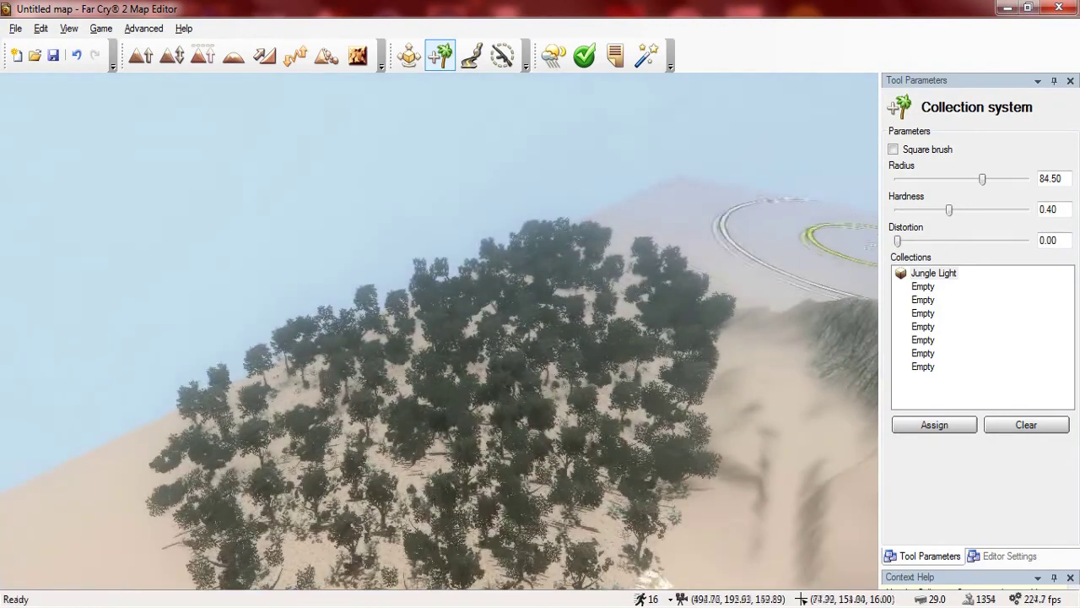
- Set the brush hardness to 0.60 and paint a second large forest on the sand across from the first one
drag(949, 209, 974, 209)
right_drag(734, 321, 772, 310)
mouse_move(726, 383)
mouse_down()
mouse_move(654, 379)
mouse_move(542, 329)
mouse_up()
mouse_move(542, 329)
right_down()
mouse_move(456, 331)
mouse_move(469, 302)
right_up()
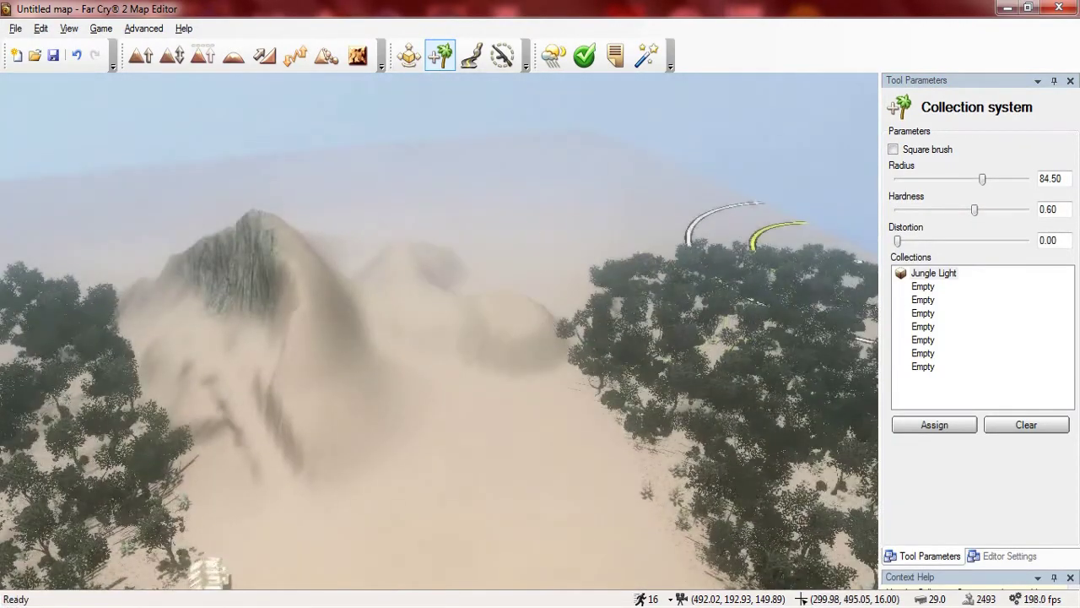
- Set distortion to 0.84, hardness to 0.22 and radius to 25.50, and paint more Jungle Light trees on the sand beyond the fishing building
drag(898, 241, 932, 242)
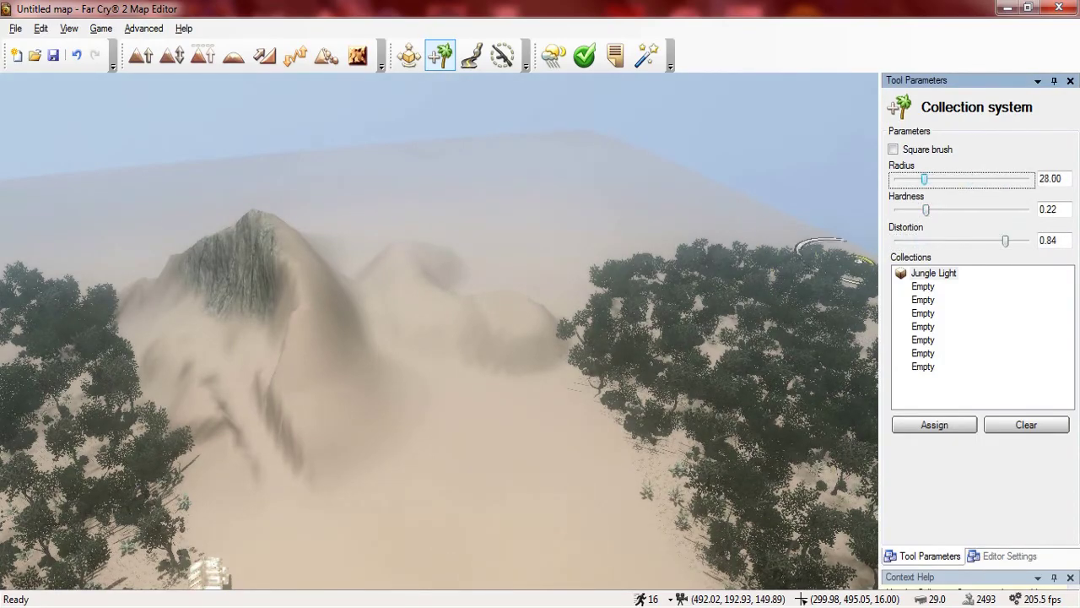
drag(924, 179, 921, 179)
mouse_move(844, 414)
right_down()
mouse_move(796, 466)
mouse_move(781, 502)
right_up()
scroll(620, 463, up, 2)
mouse_move(619, 463)
mouse_down()
mouse_move(566, 429)
mouse_move(629, 394)
mouse_up()
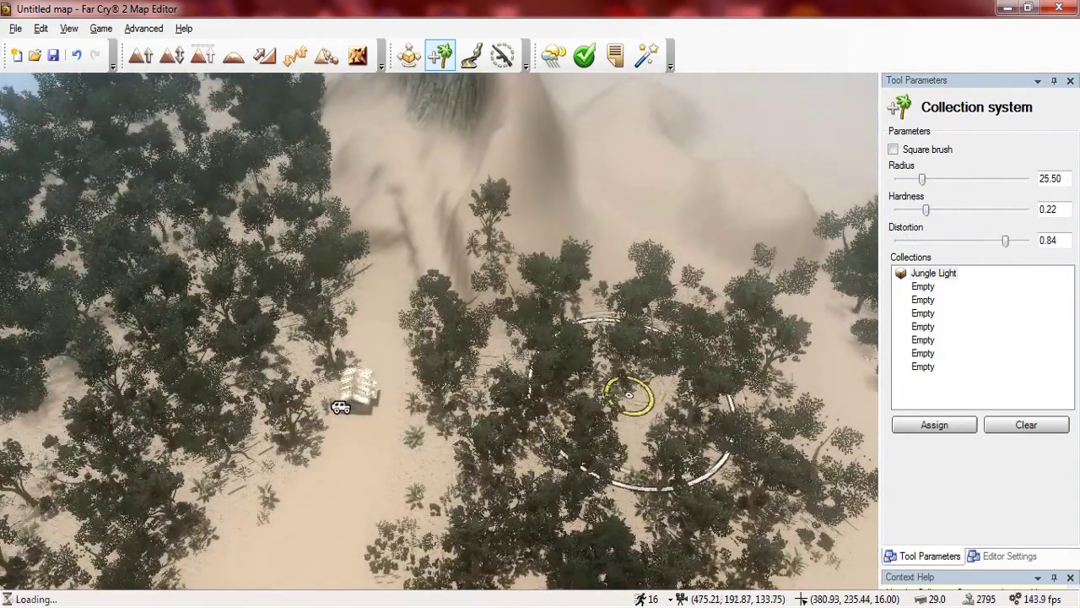
key(s)
key(w)
right_drag(586, 366, 472, 342)
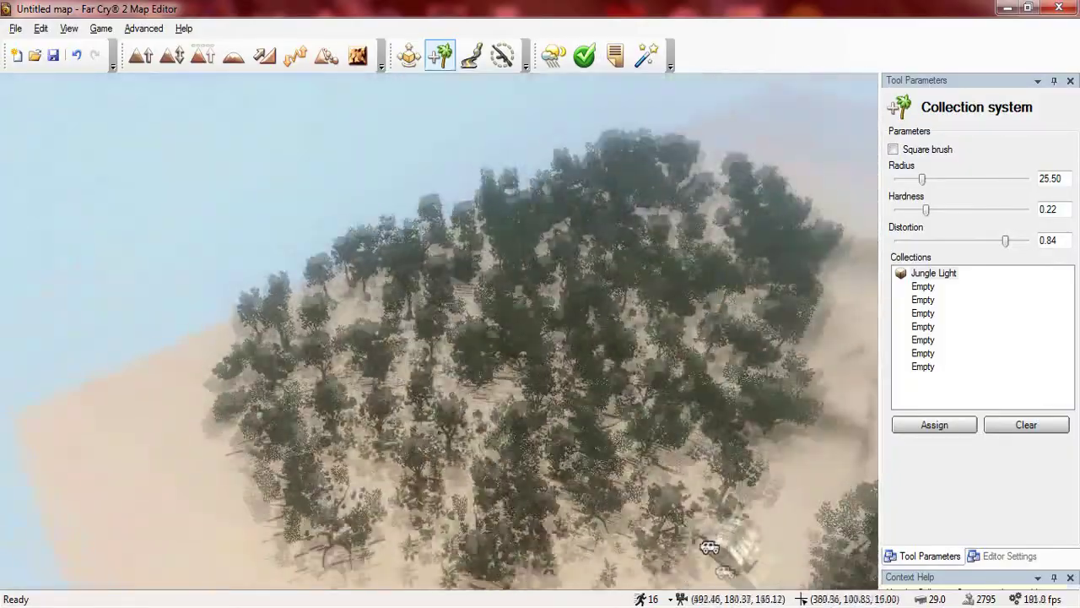
right_drag(584, 371, 728, 282)
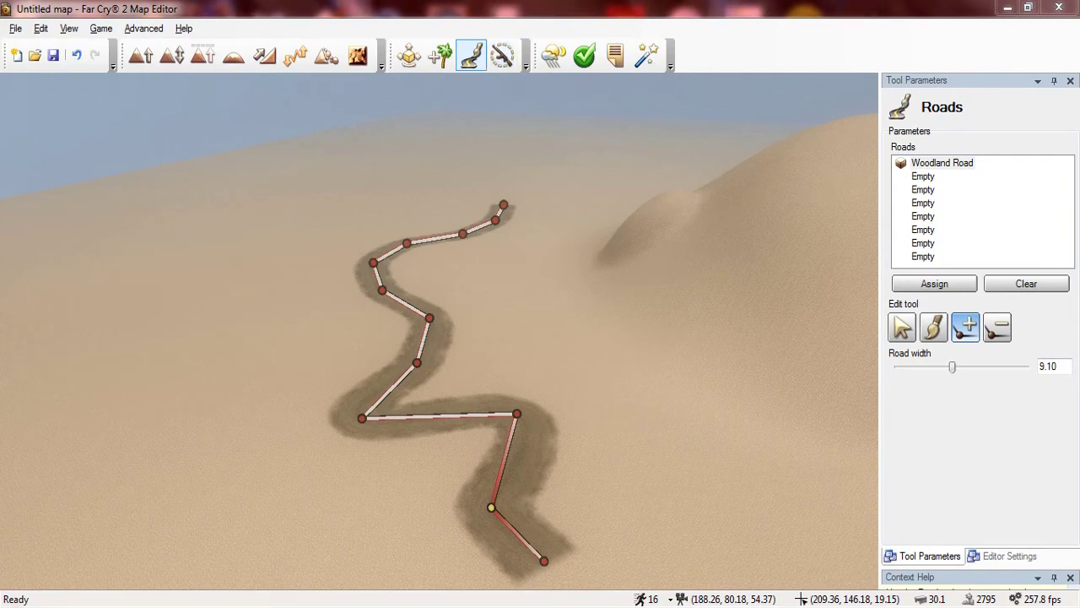
- Move the playable zone's corner at the treeless end of the map inward to about (160, 93), near the winding road
click(501, 56)
right_drag(354, 325, 337, 388)
key(s)
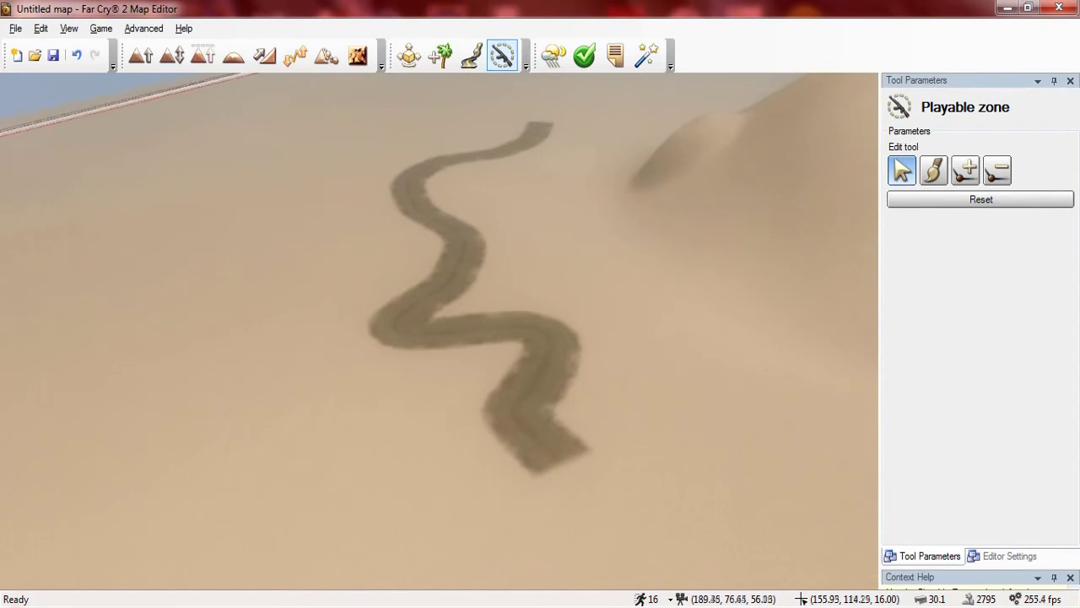
key(s)
key(s)
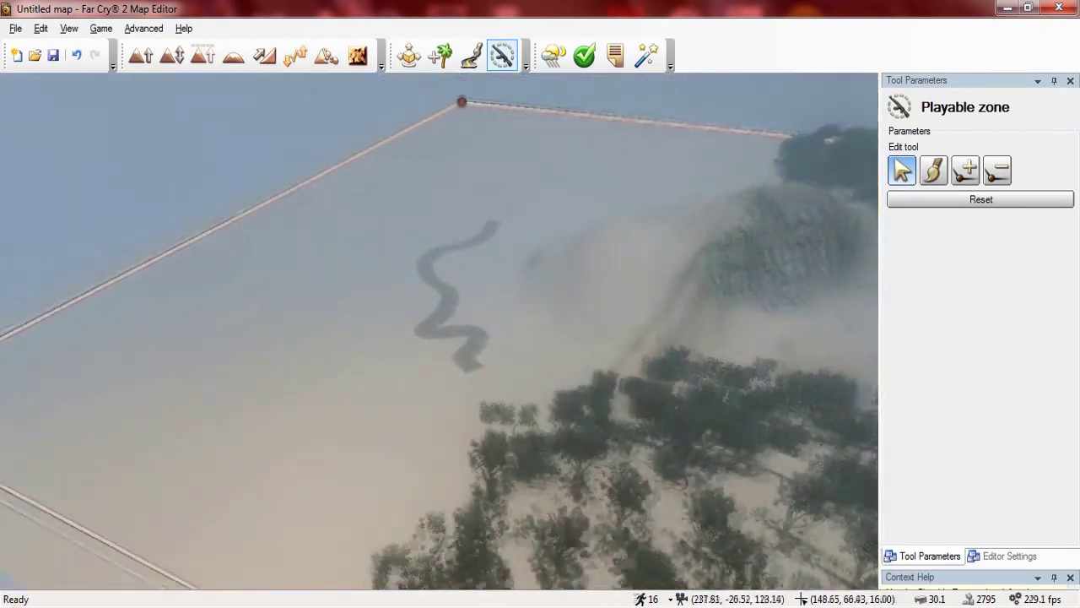
right_drag(337, 388, 582, 388)
right_drag(344, 312, 824, 405)
right_drag(321, 414, 184, 417)
key(w)
key(a)
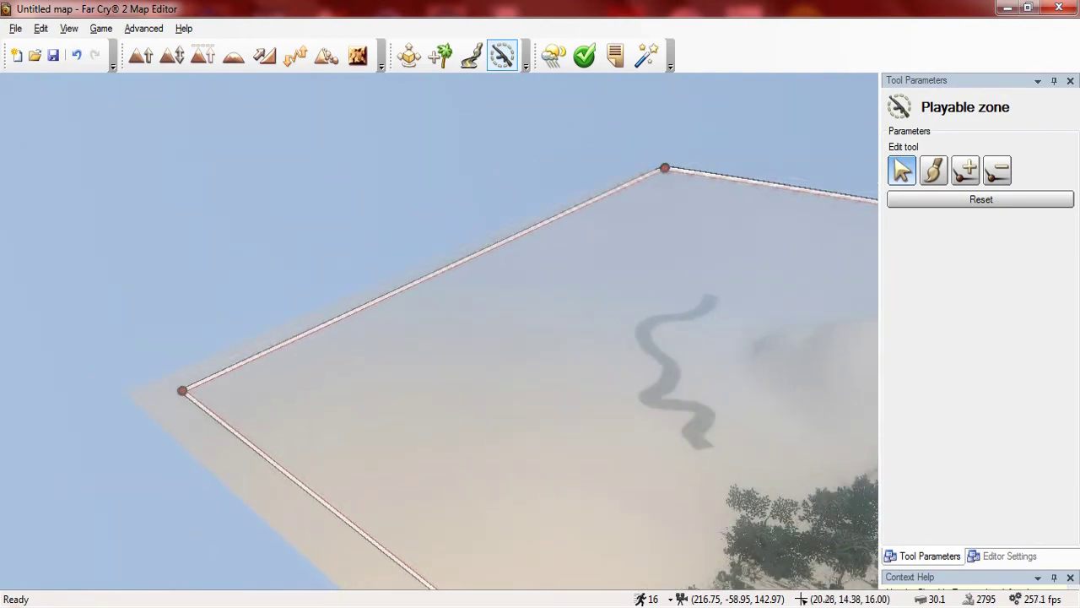
drag(182, 391, 562, 450)
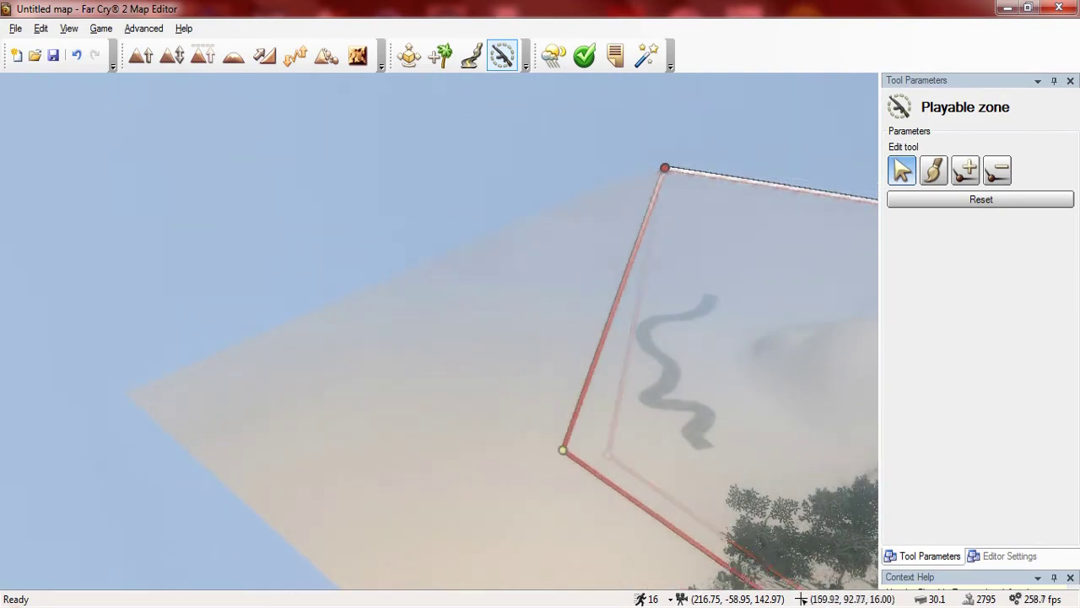
- Move the playable zone's far corner behind the winding road inward to about (171, 290), towards the rock-textured hill
key(d)
right_drag(519, 455, 715, 415)
key(w)
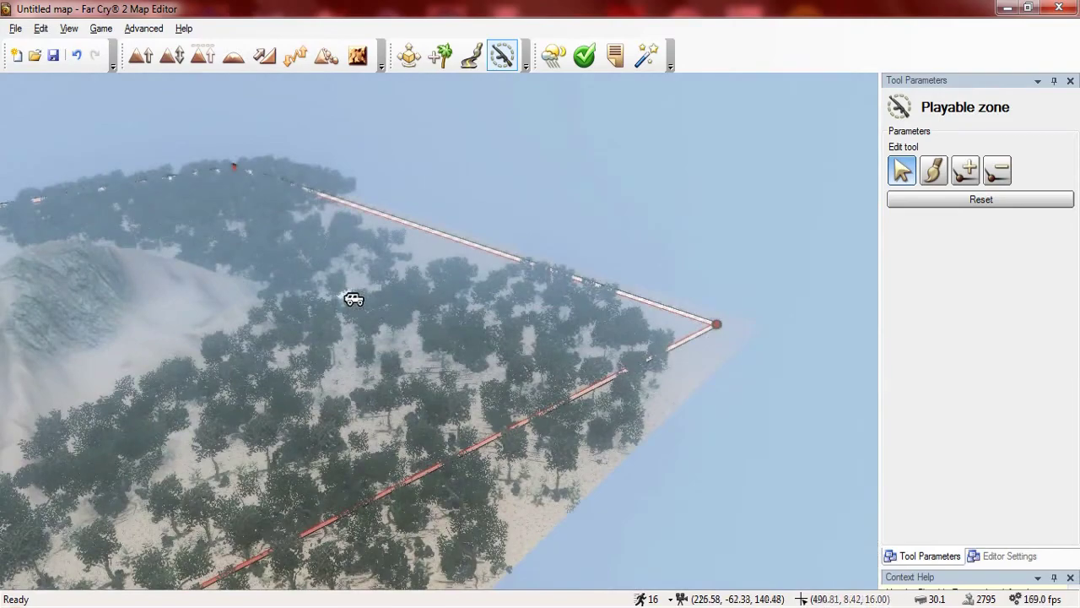
right_drag(353, 299, 846, 390)
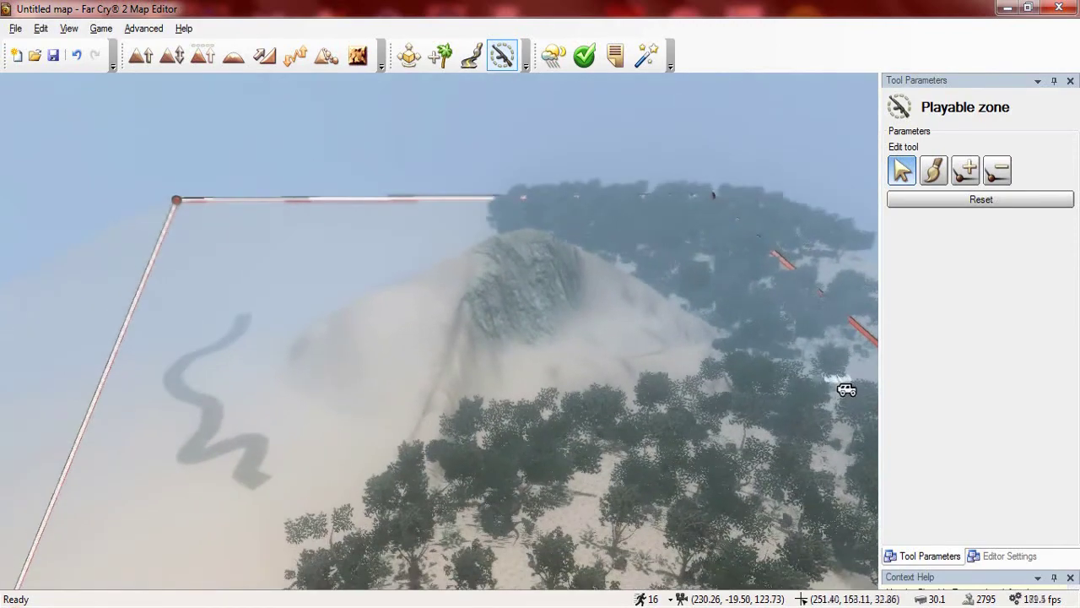
key(s)
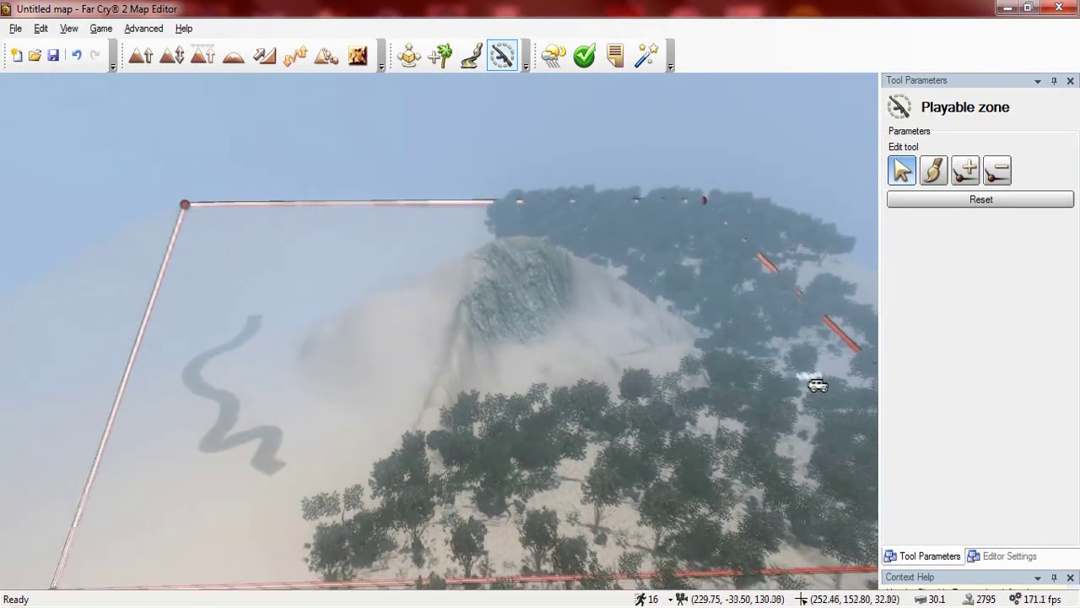
right_drag(476, 359, 279, 355)
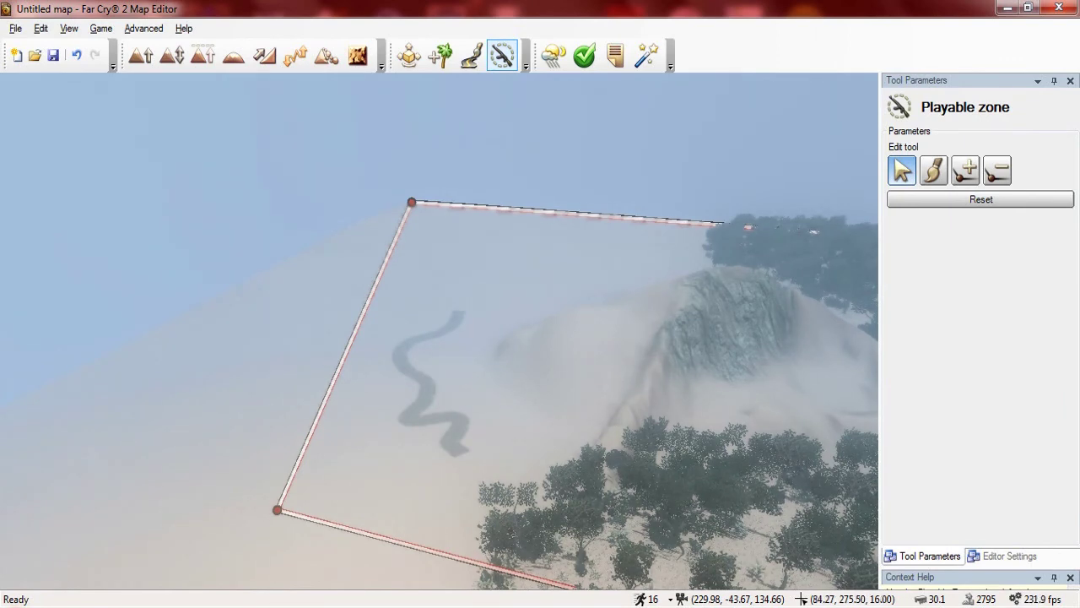
right_drag(279, 354, 519, 355)
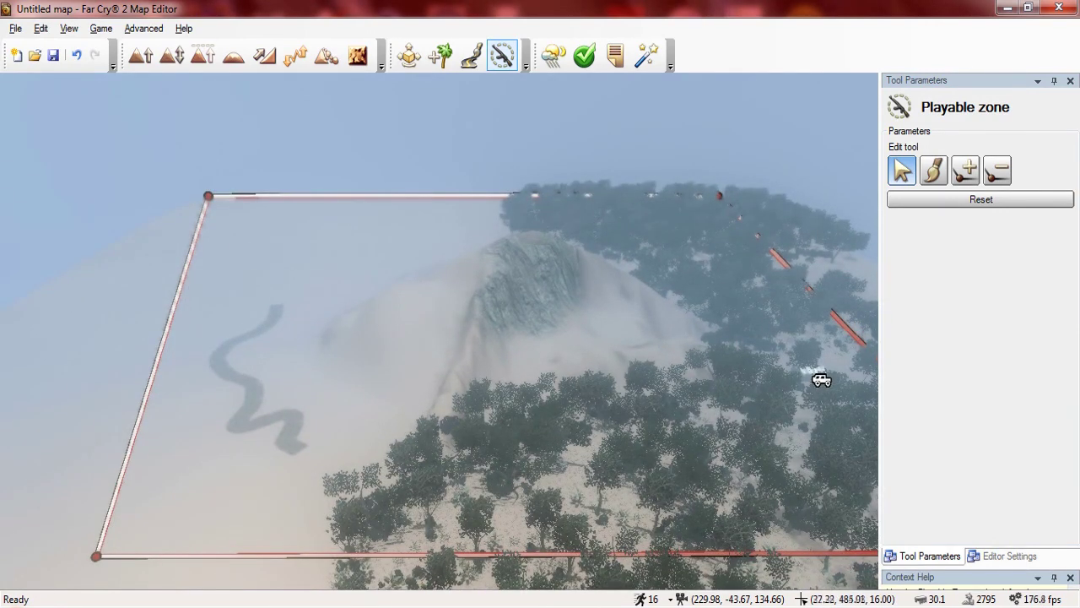
drag(207, 195, 351, 270)
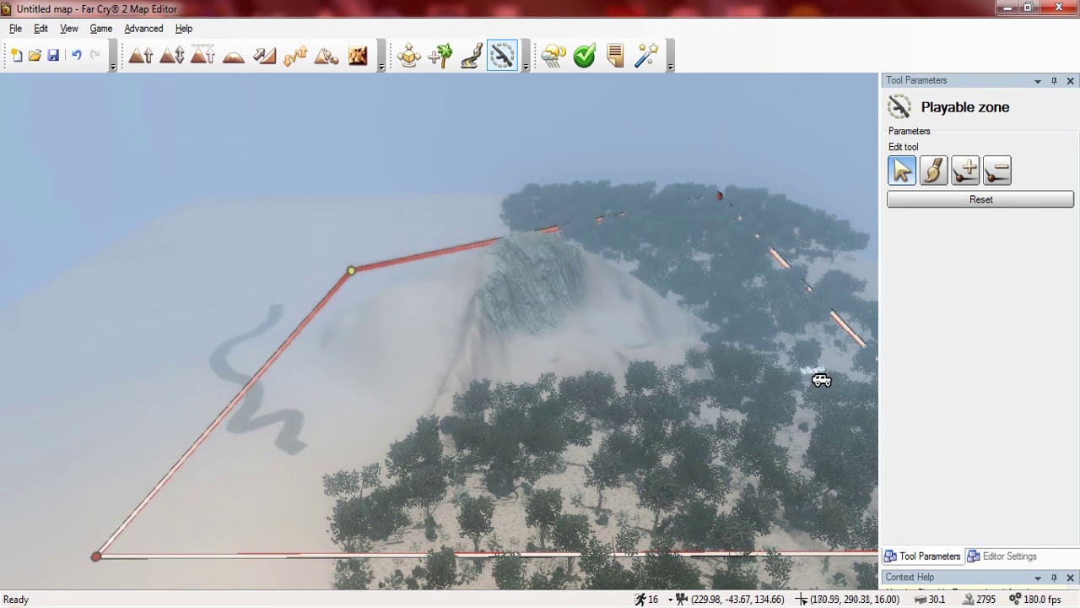